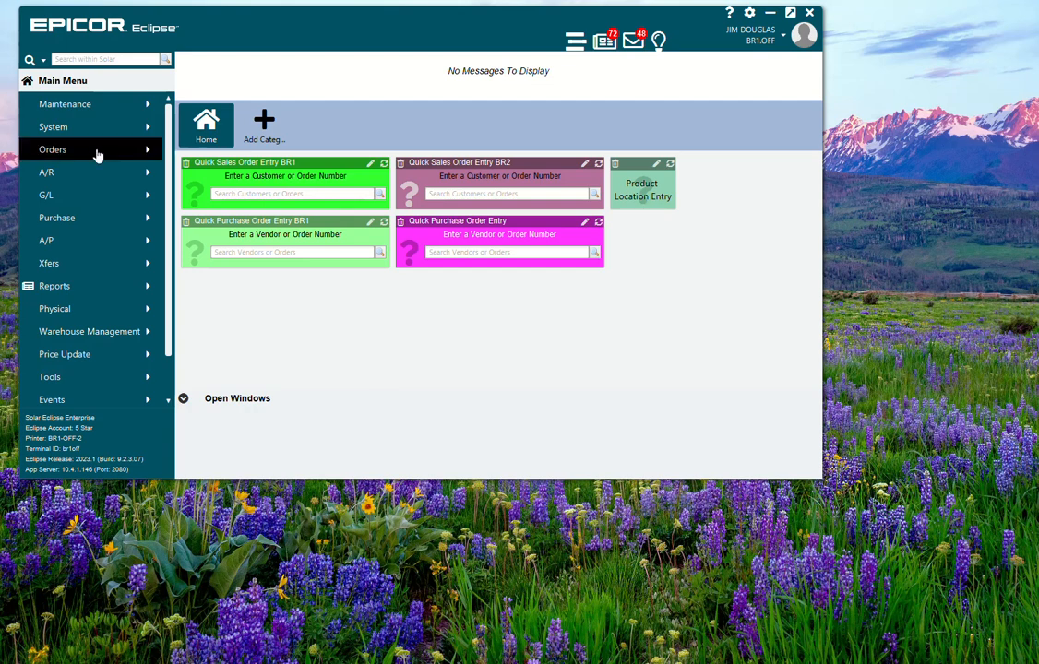
Step: Open the Product Ranking report under Purchase forecasting and load the GENERAL ranking ID
click(84, 221)
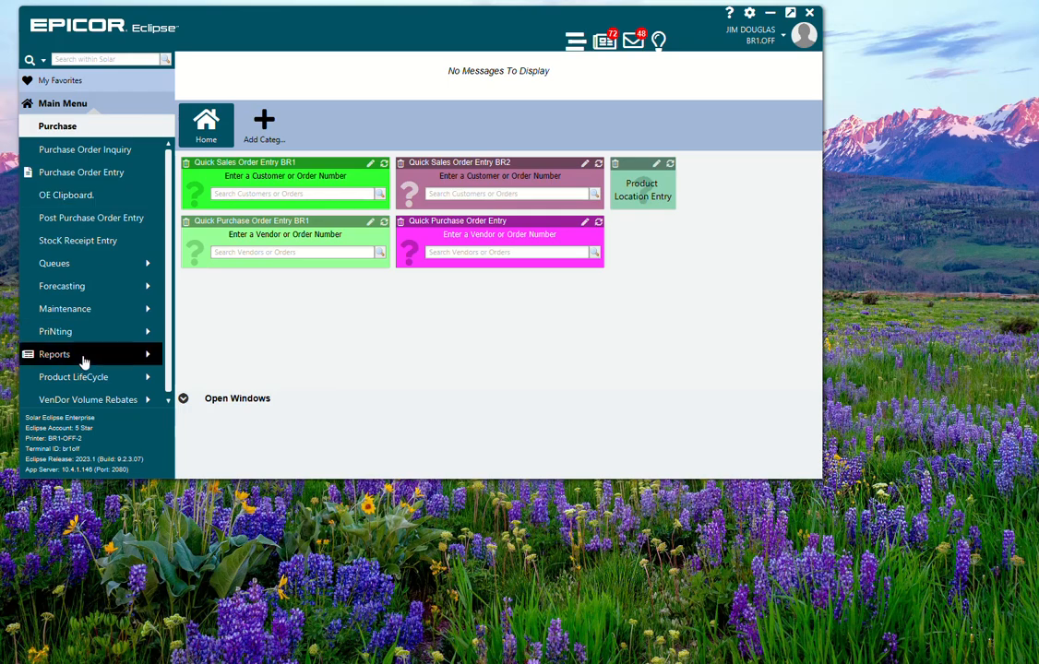
click(91, 286)
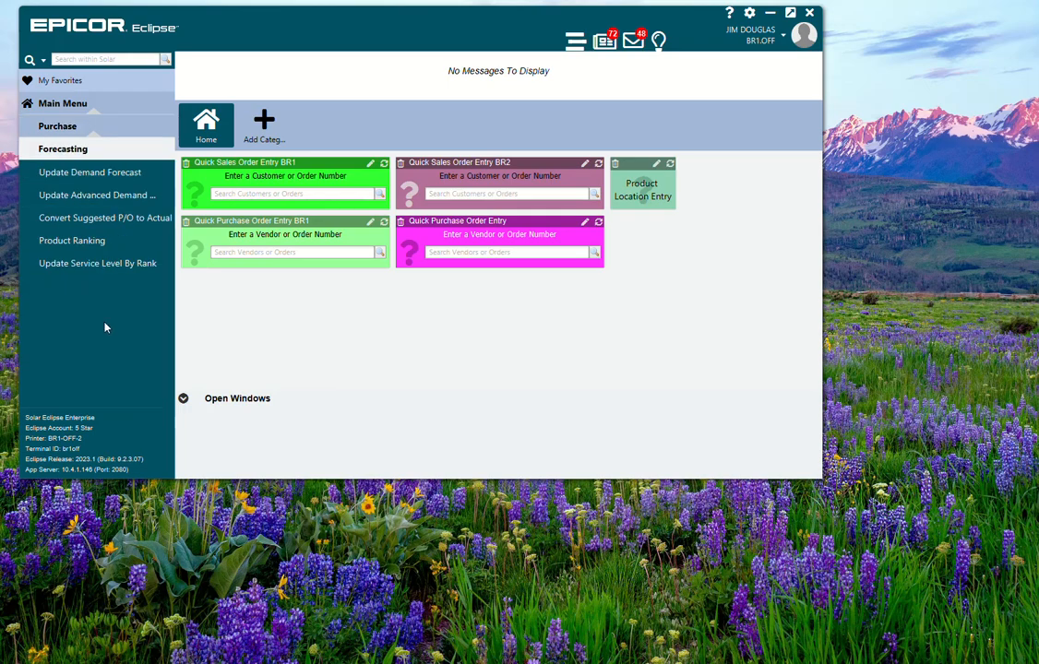
click(91, 245)
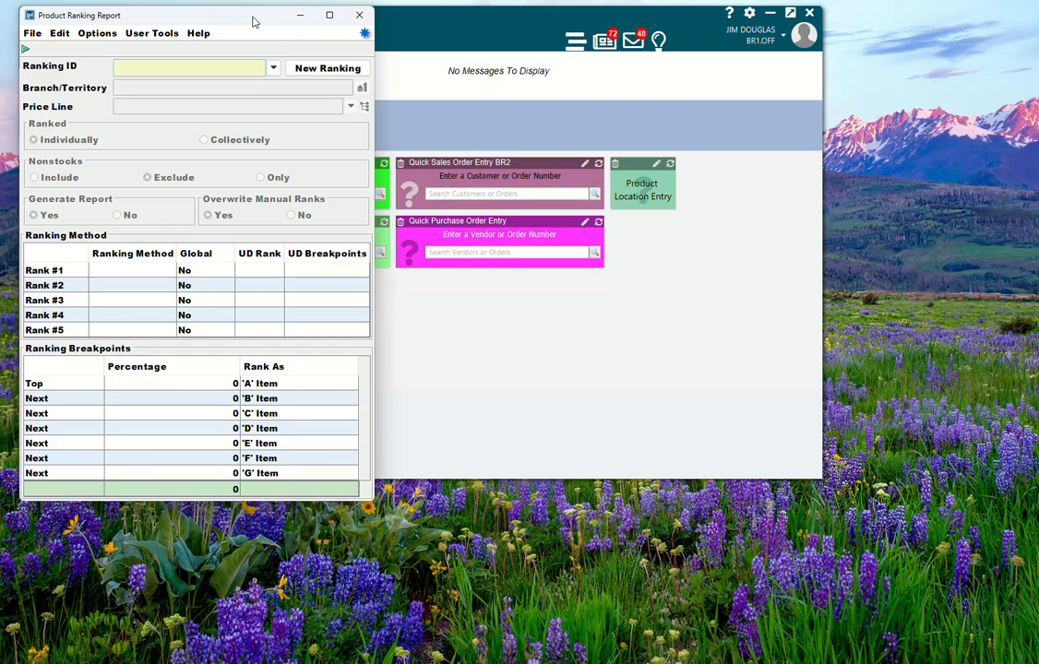
drag(254, 19, 260, 27)
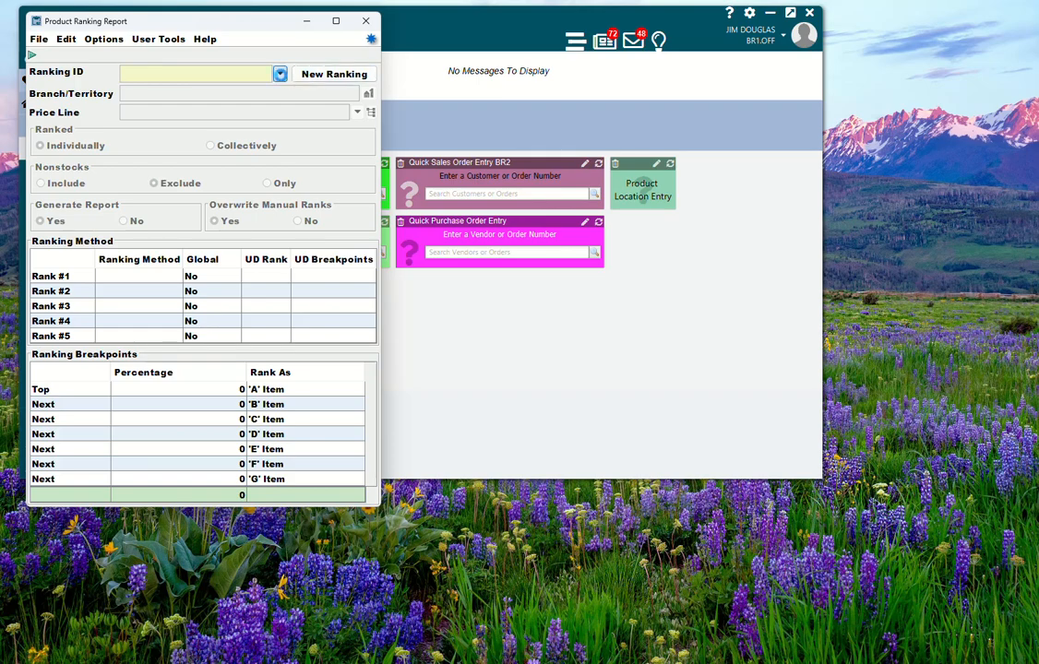
click(280, 75)
click(184, 101)
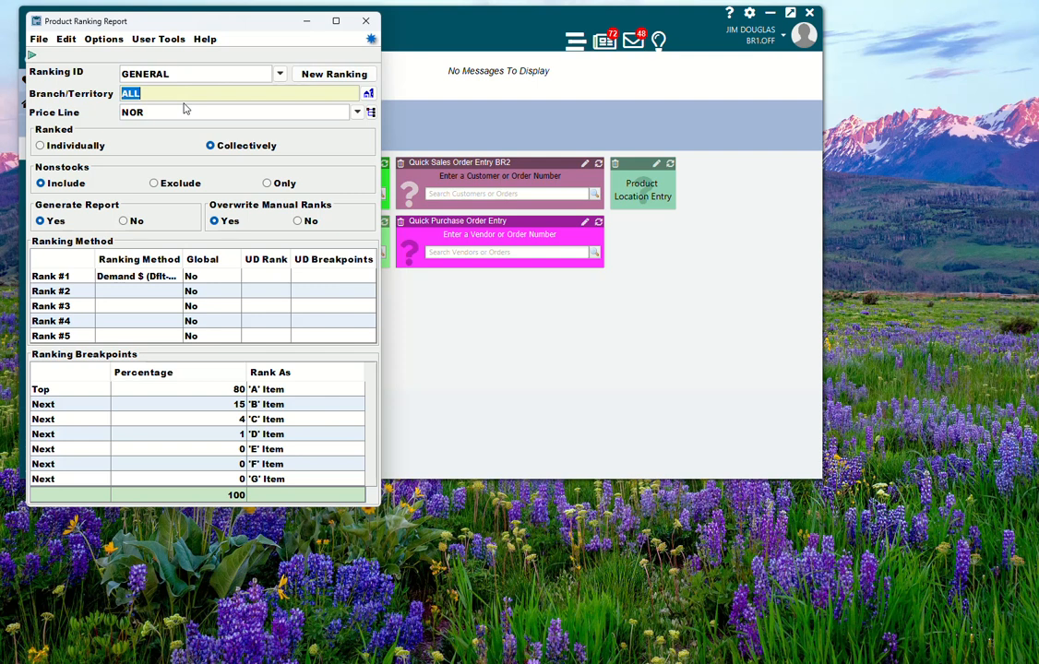
Step: Read the help on ranking breakpoint percentages and inspect the breakpoint rows
click(179, 389)
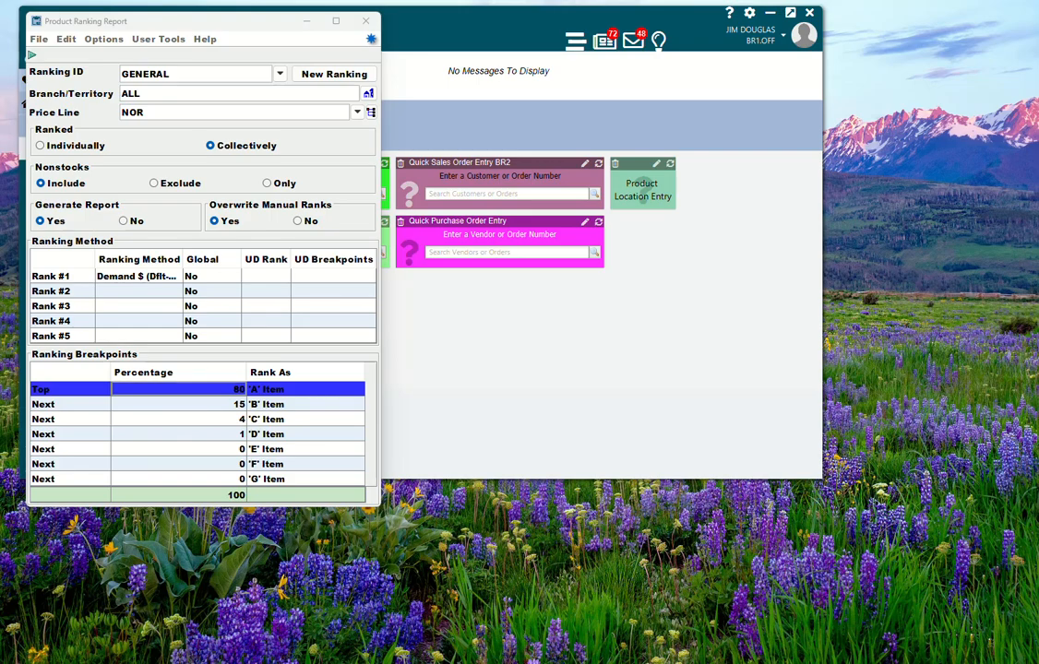
key(F1)
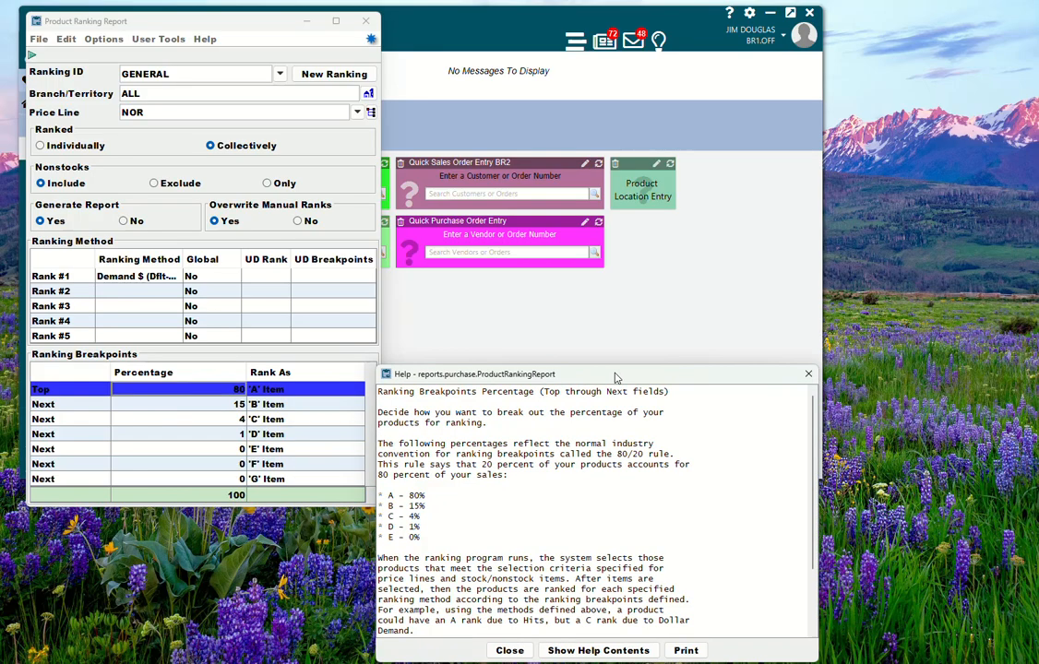
drag(614, 376, 625, 231)
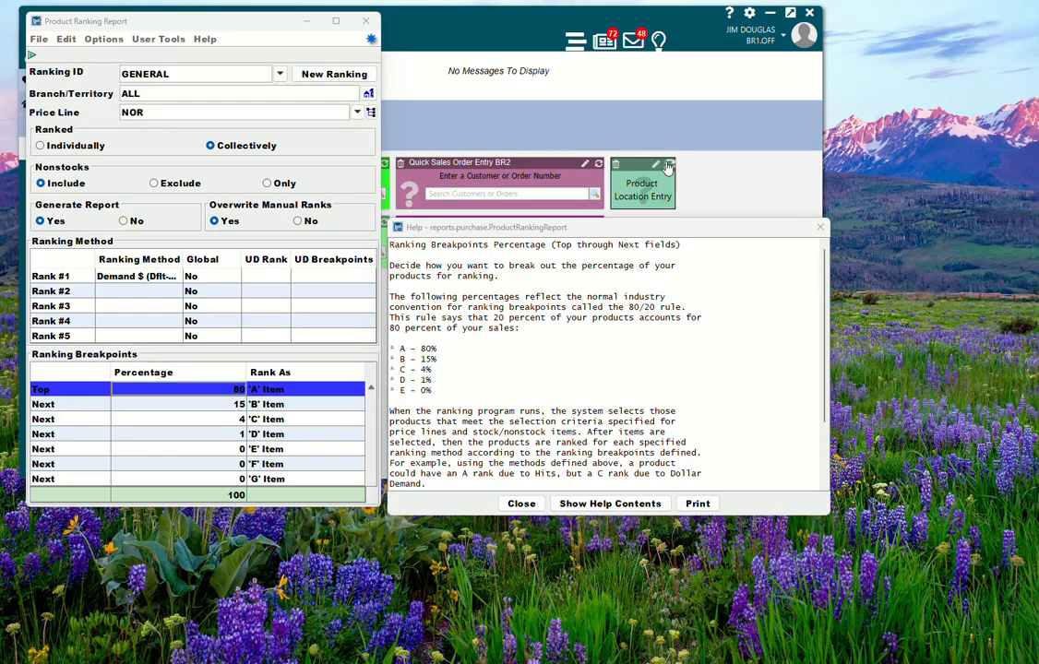
click(820, 227)
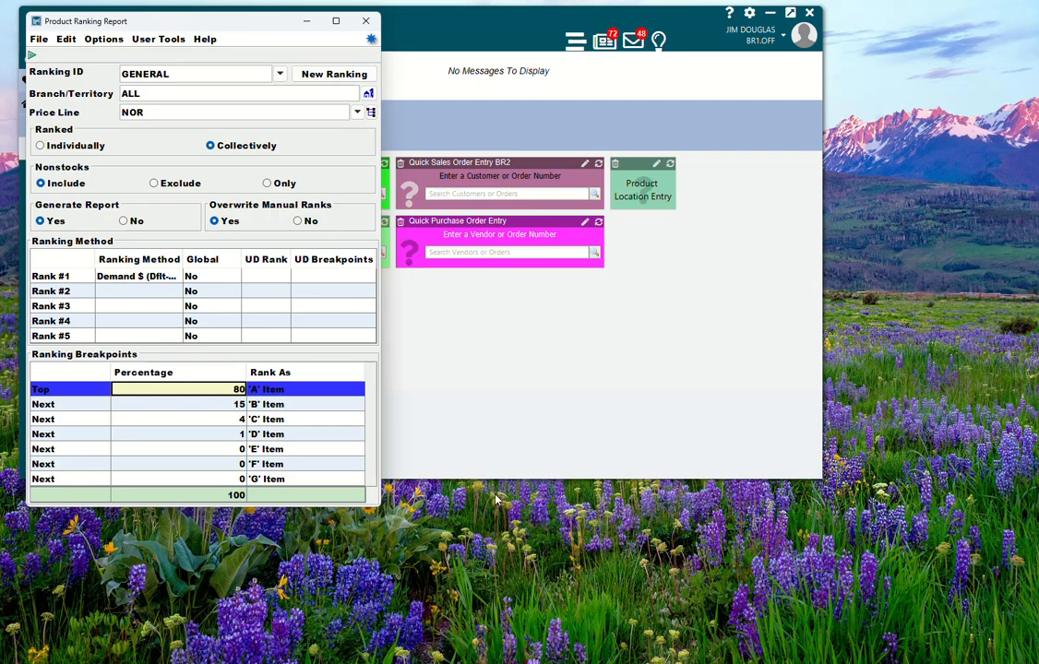
click(173, 404)
click(176, 421)
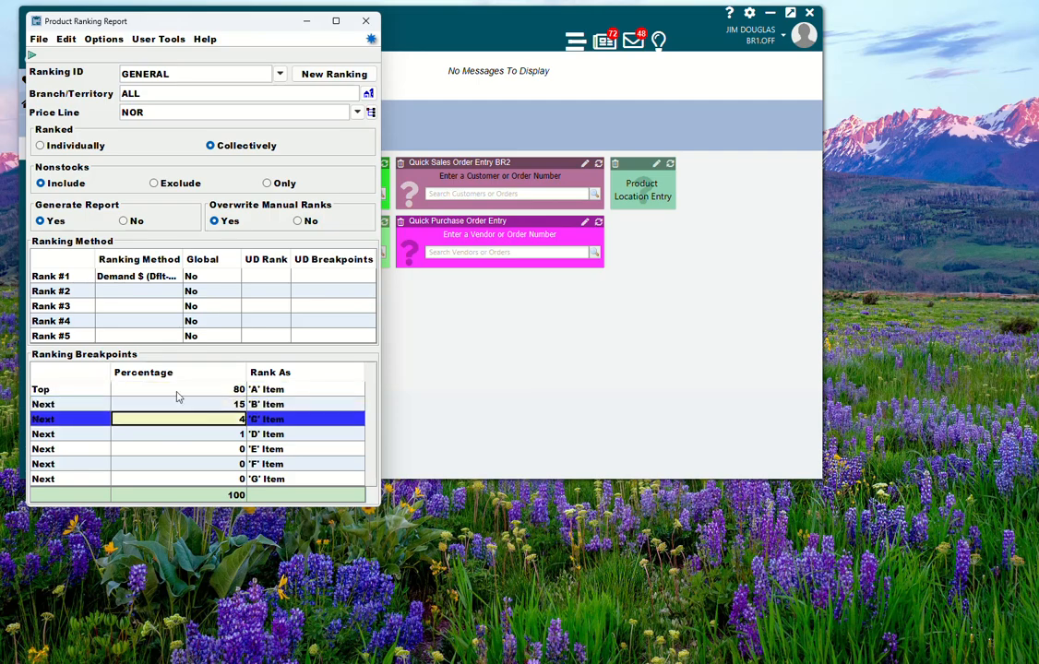
click(179, 390)
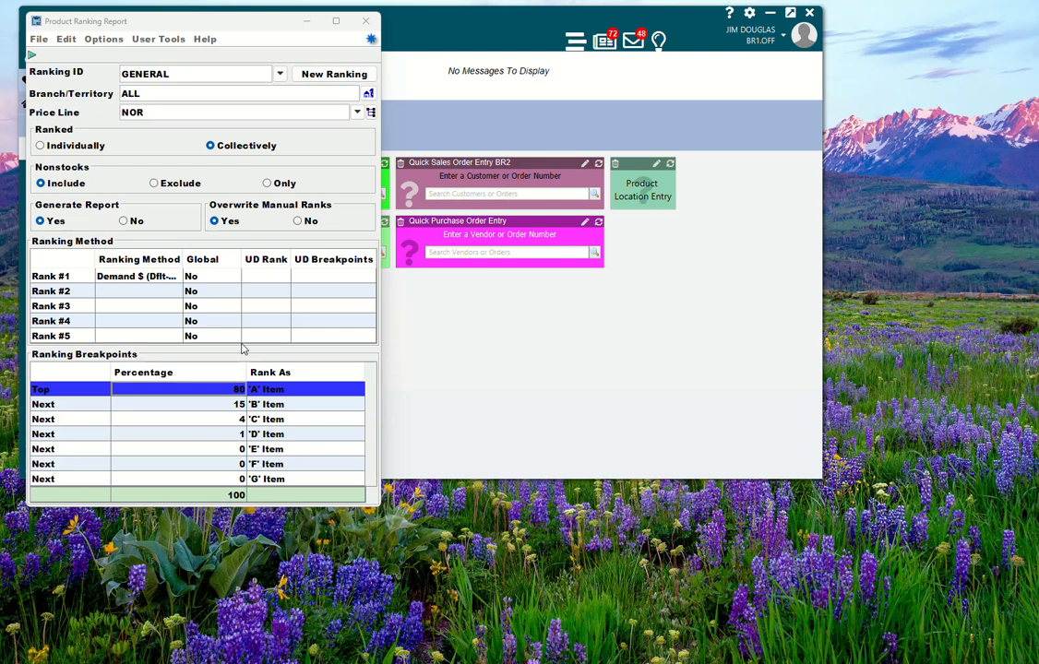
Step: Begin the product ranking run with the GENERAL settings
click(209, 26)
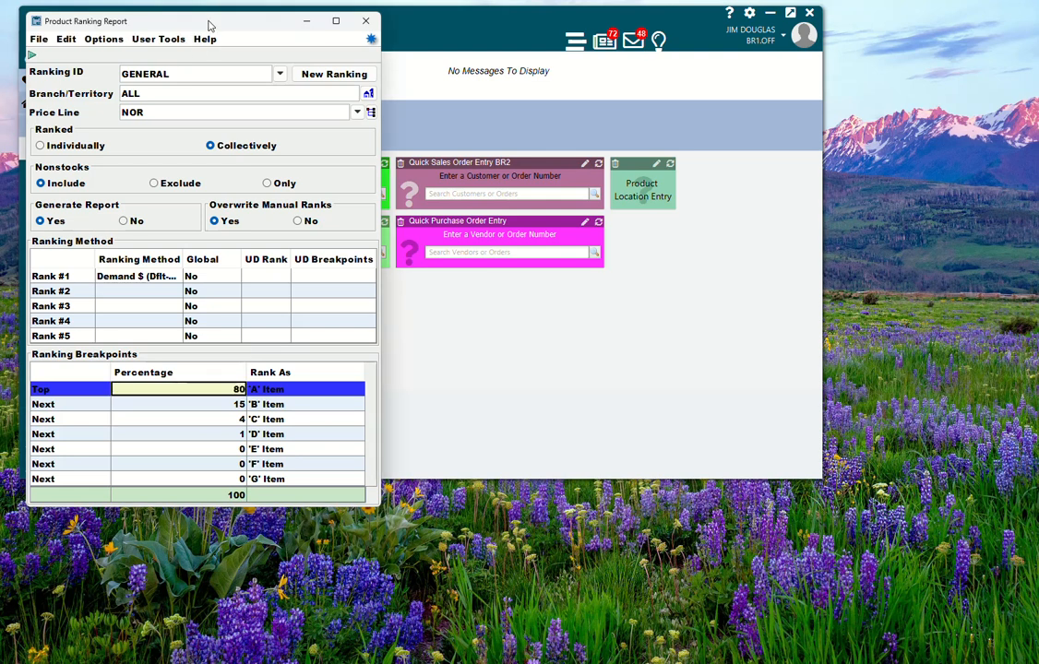
click(208, 112)
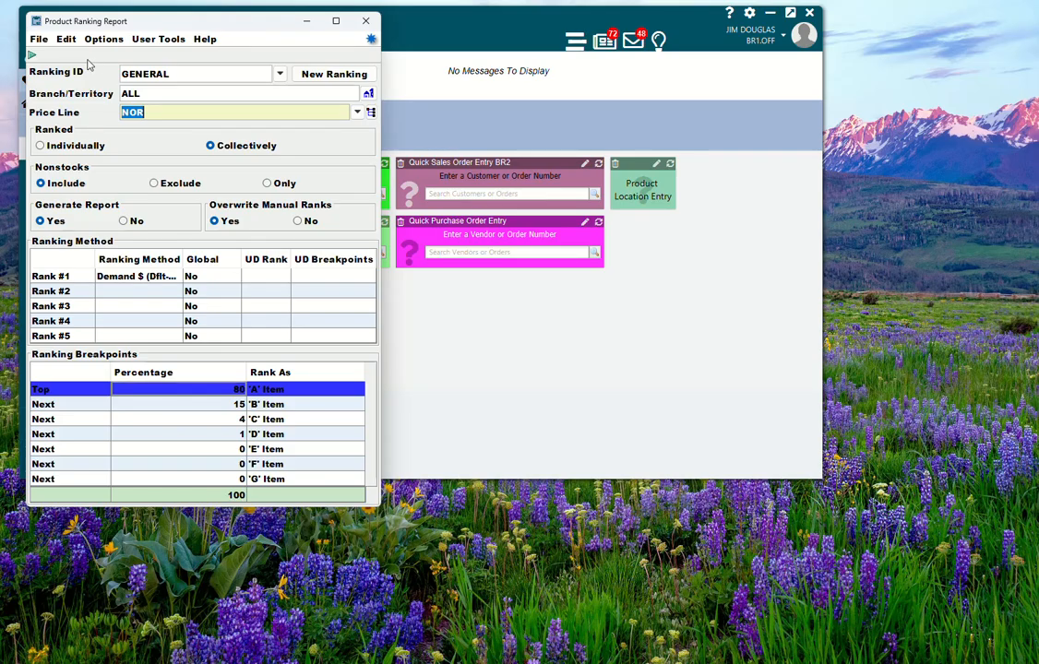
click(38, 40)
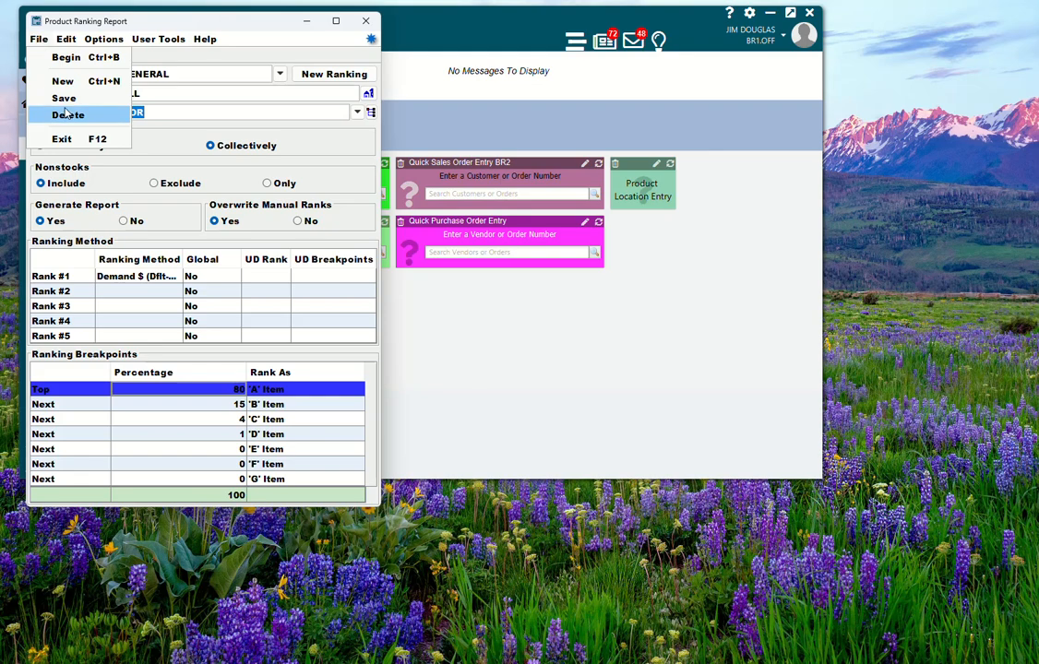
click(38, 39)
click(40, 41)
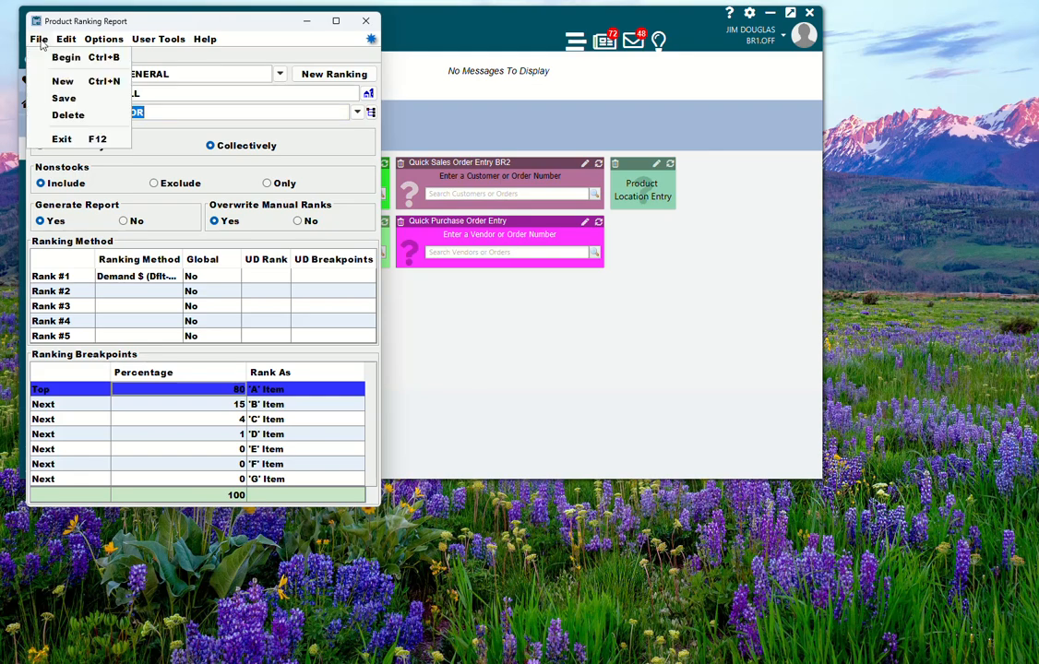
click(53, 57)
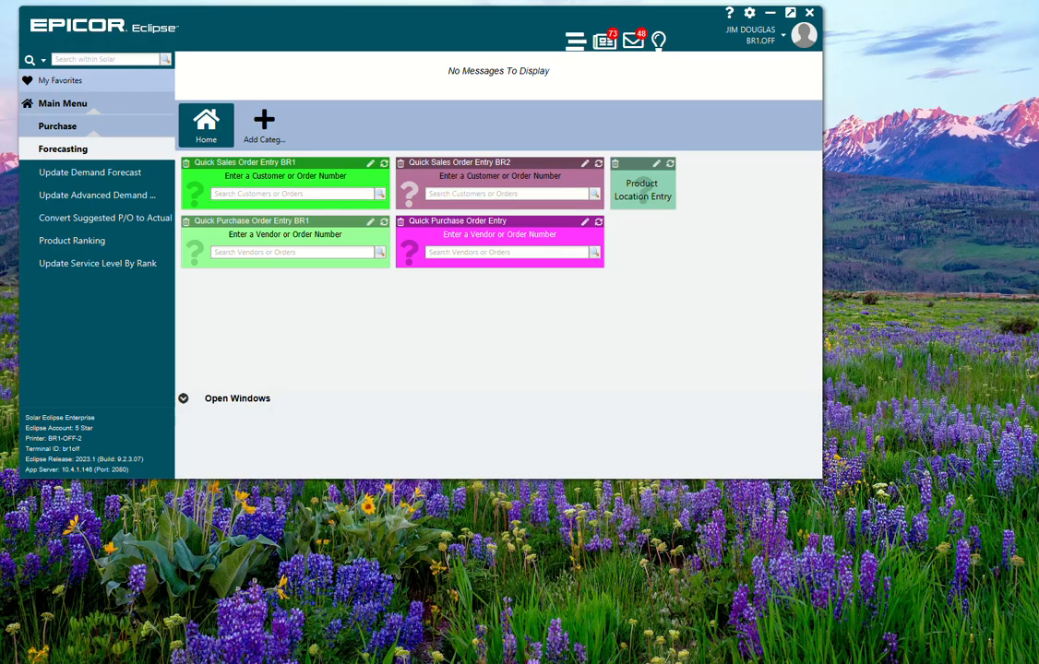
Step: Open the newest Product Ranking Report from the report queue and scroll through its results
click(608, 42)
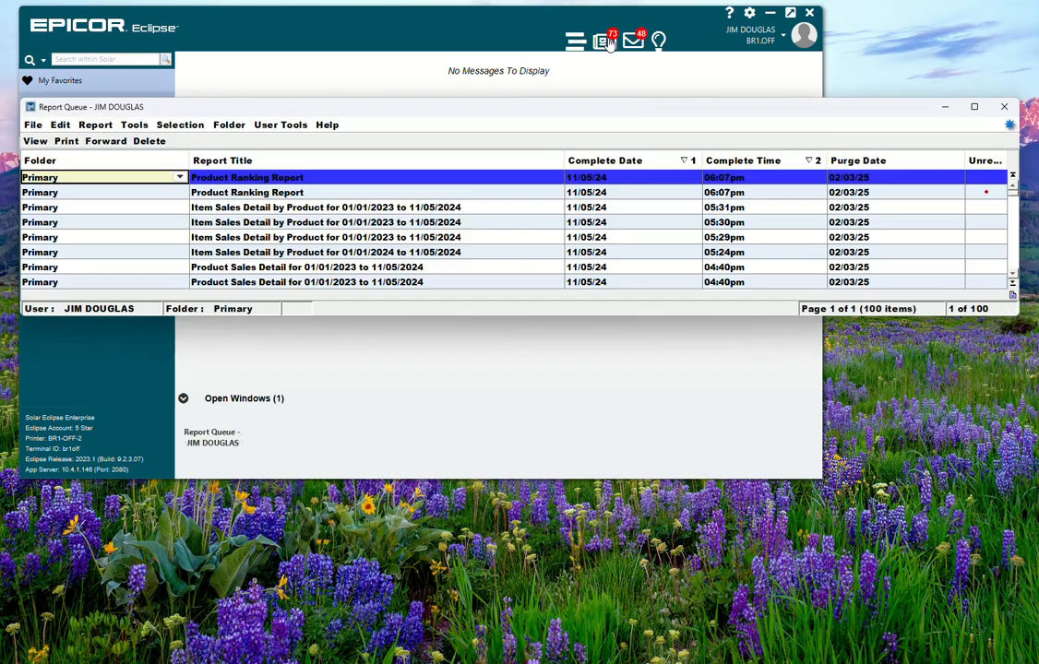
double_click(266, 178)
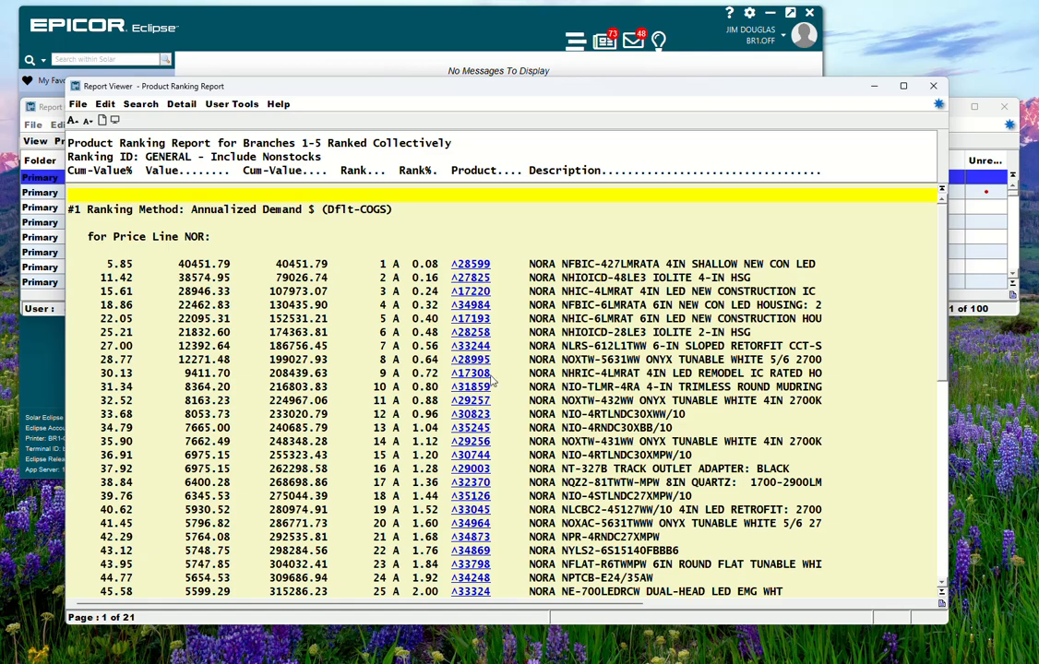
scroll(417, 356, down, 10)
scroll(443, 377, up, 10)
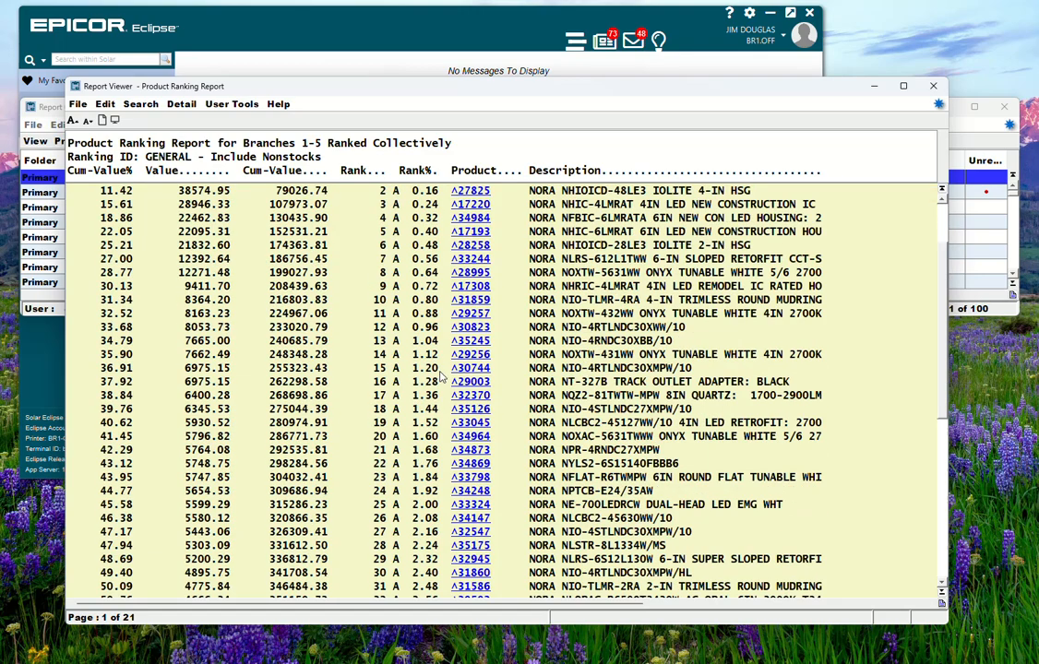
scroll(450, 379, down, 10)
scroll(452, 378, up, 10)
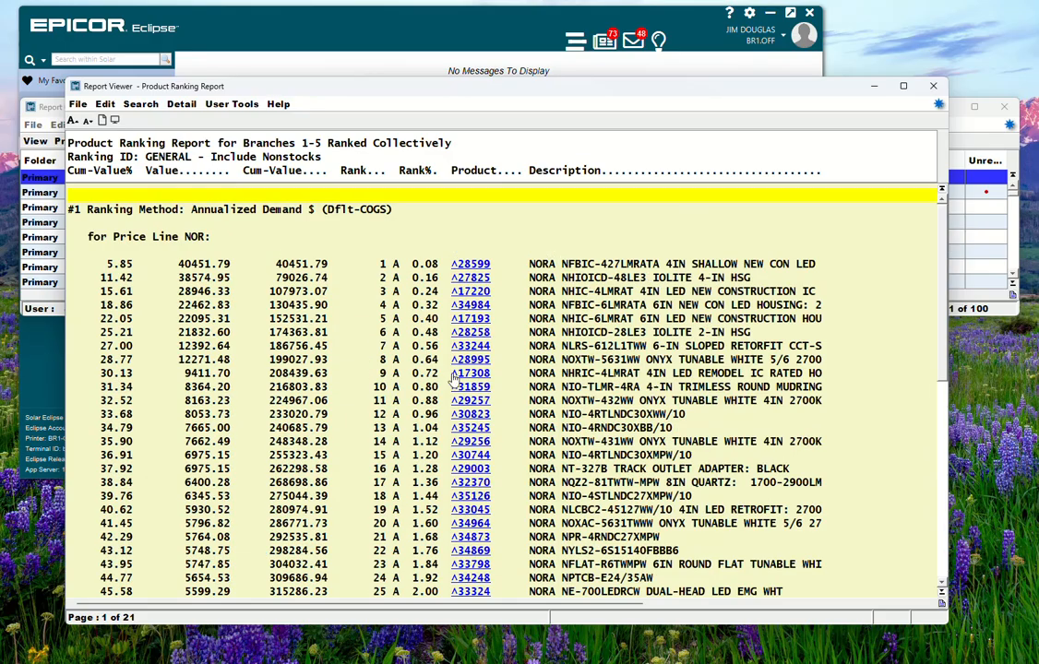
scroll(456, 377, down, 10)
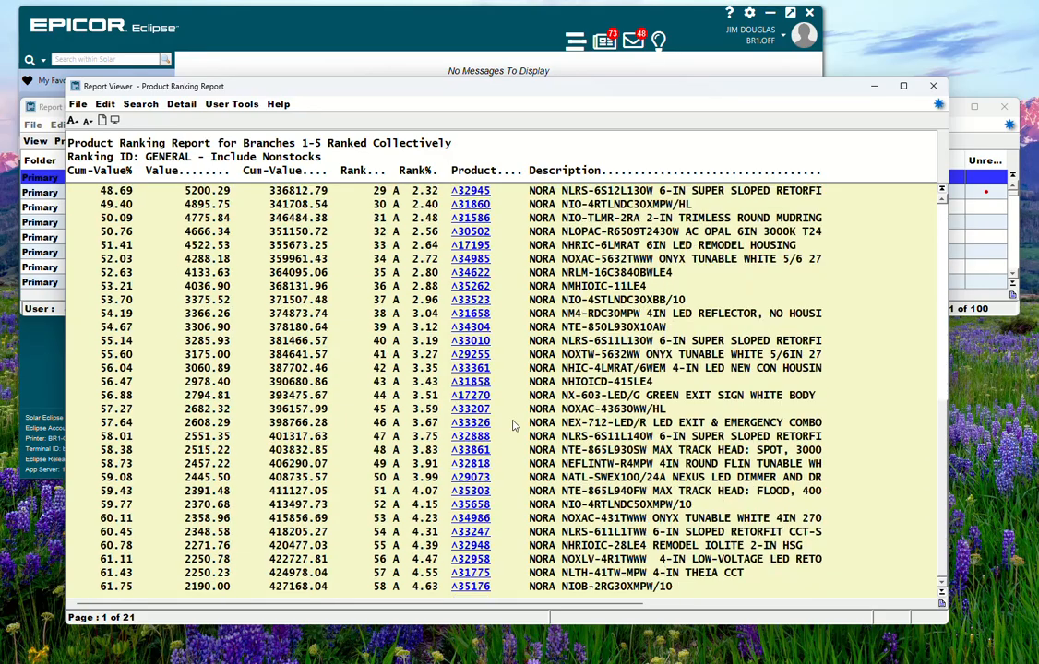
scroll(517, 424, up, 10)
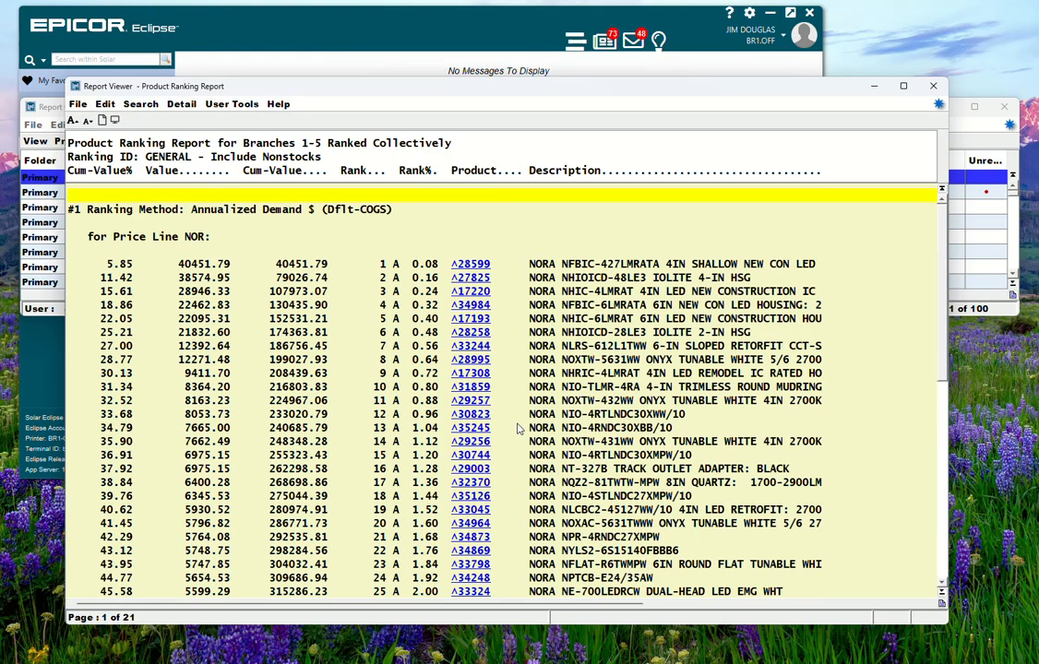
click(935, 84)
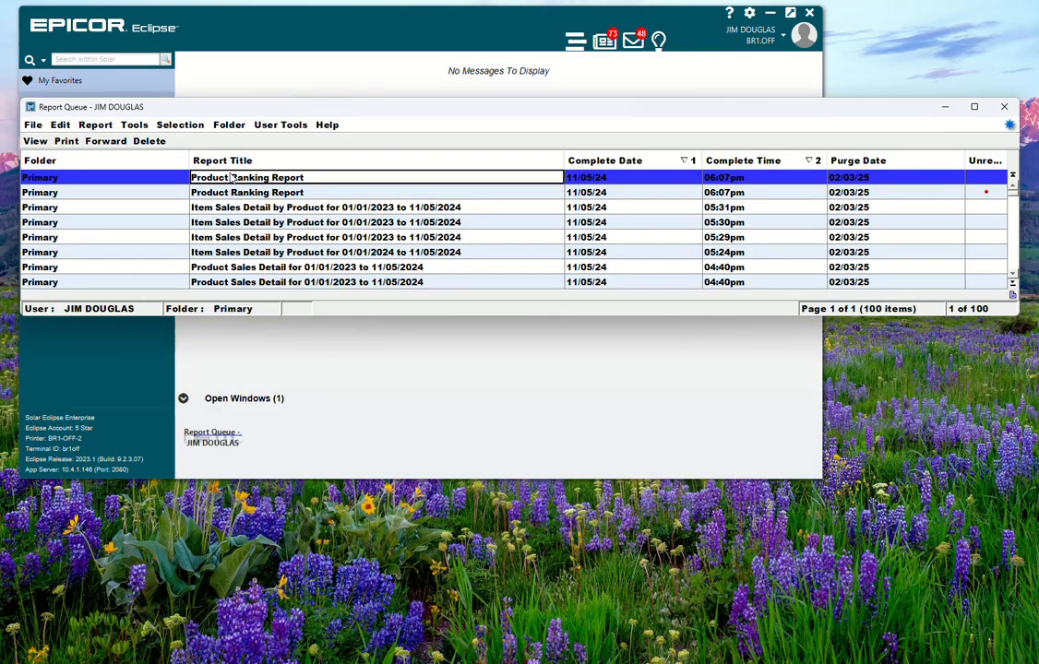
Step: Set up a text-file download of the report saved in TEMP as PRODRANK-NORA-2024-11-05
click(132, 122)
click(173, 164)
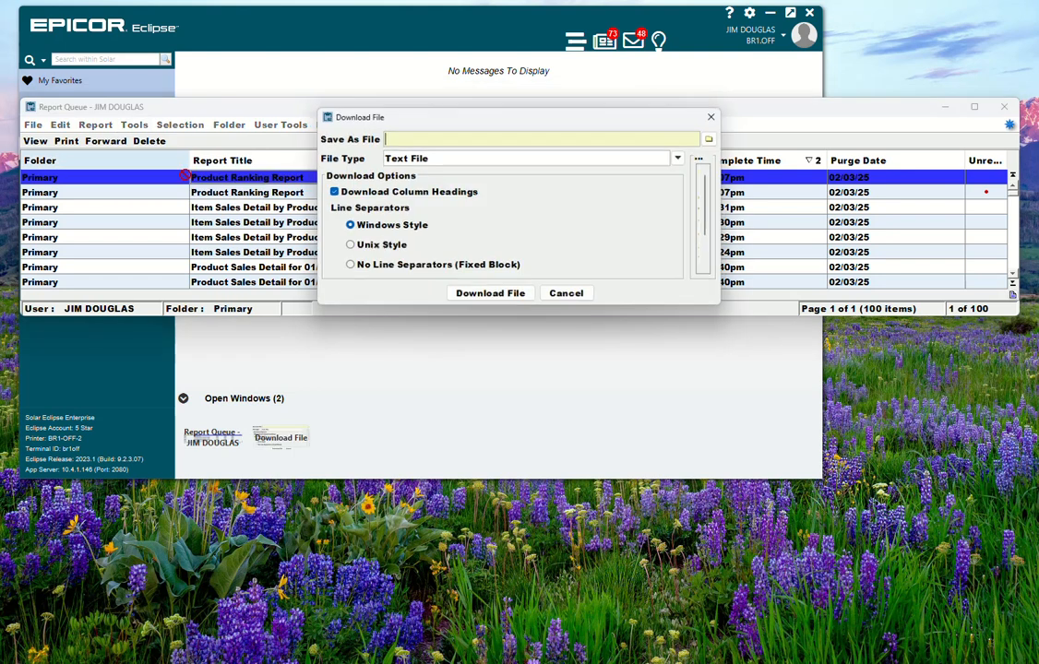
click(713, 138)
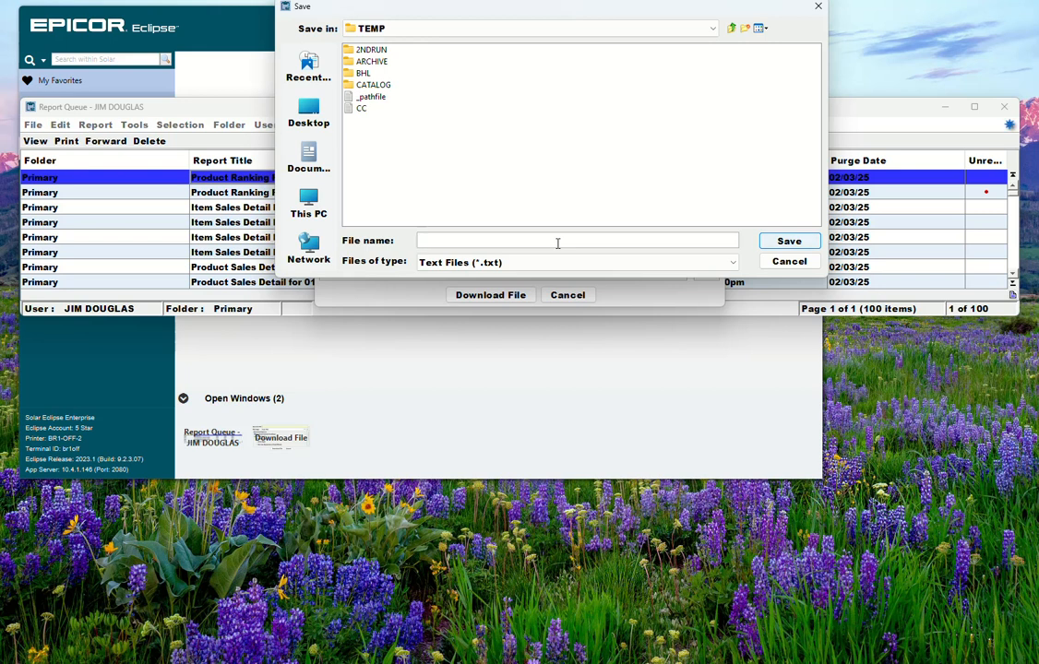
text(PRODRANK-NORA-)
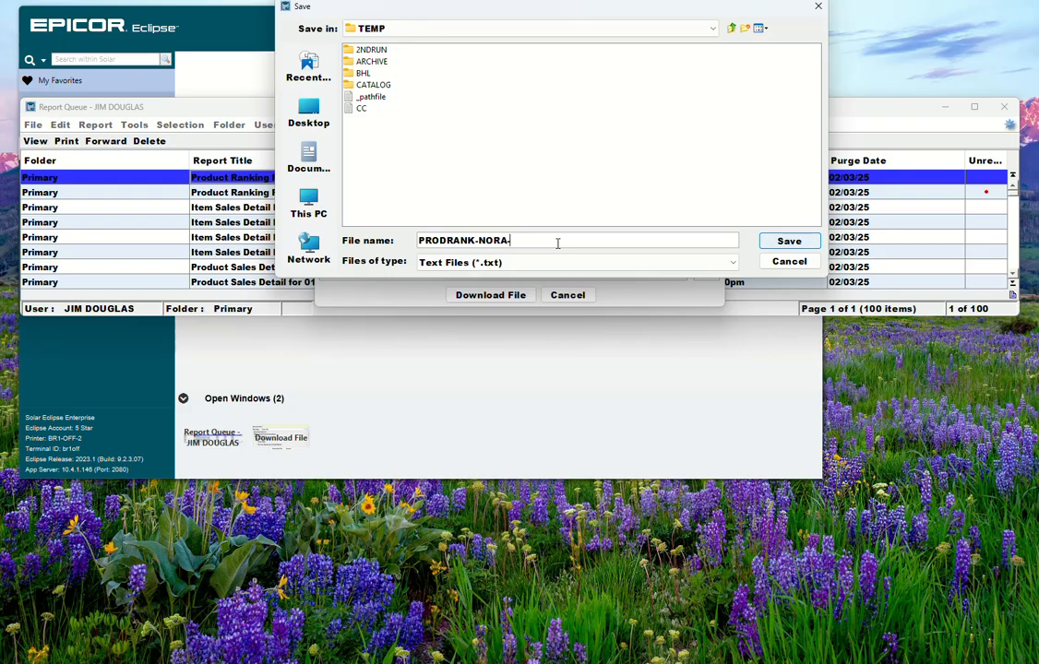
text(2024-11-05)
key(Return)
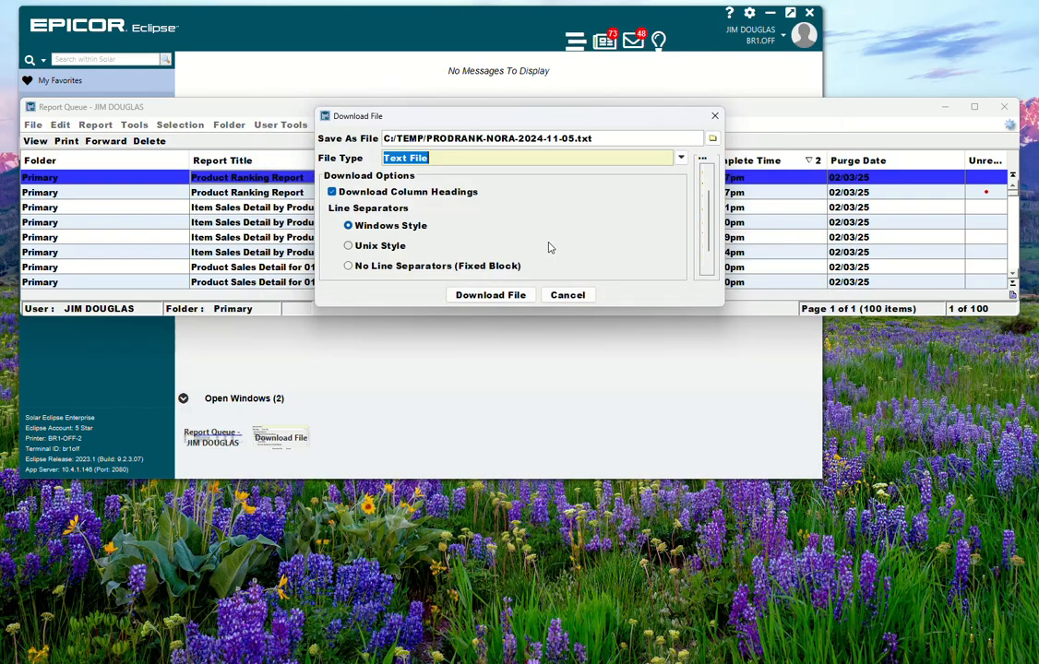
Step: Download the report file, acknowledge completion, and close the report queue
click(492, 295)
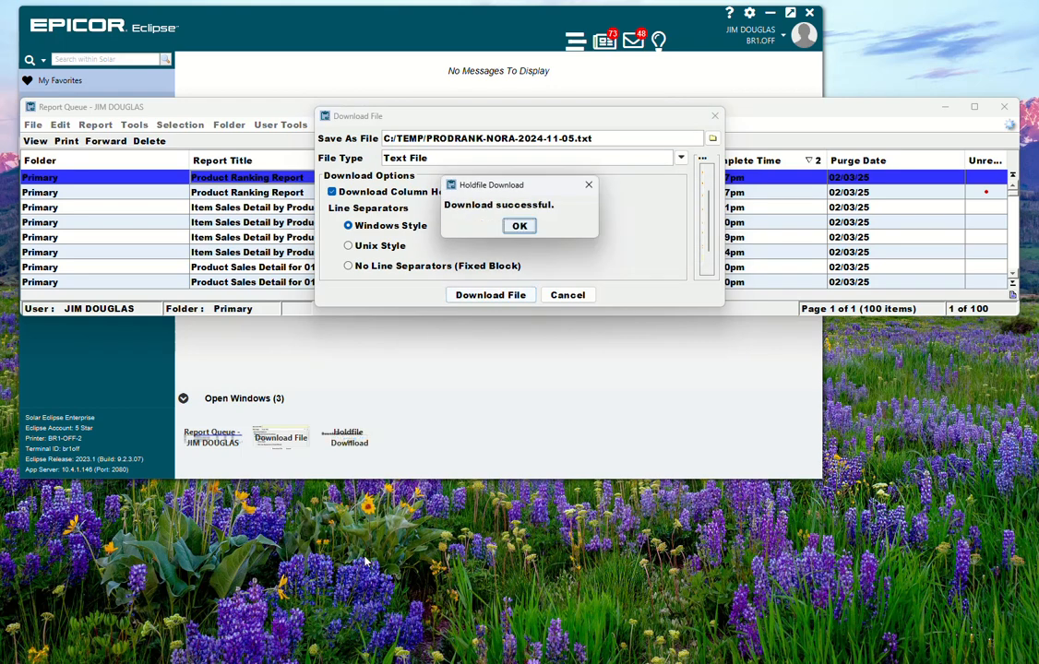
click(522, 227)
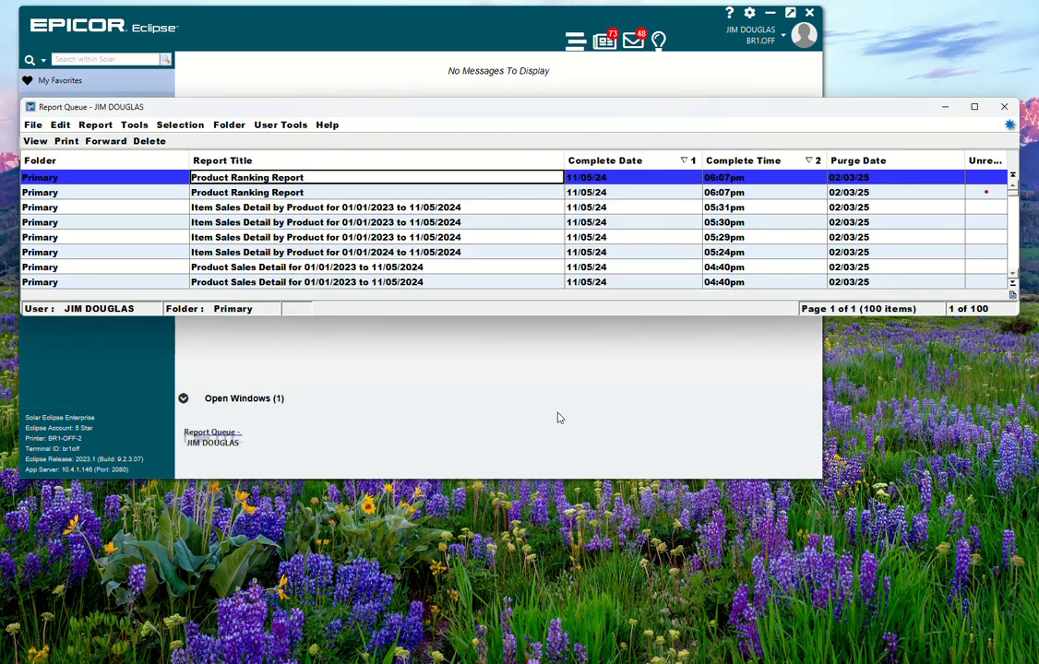
click(1005, 107)
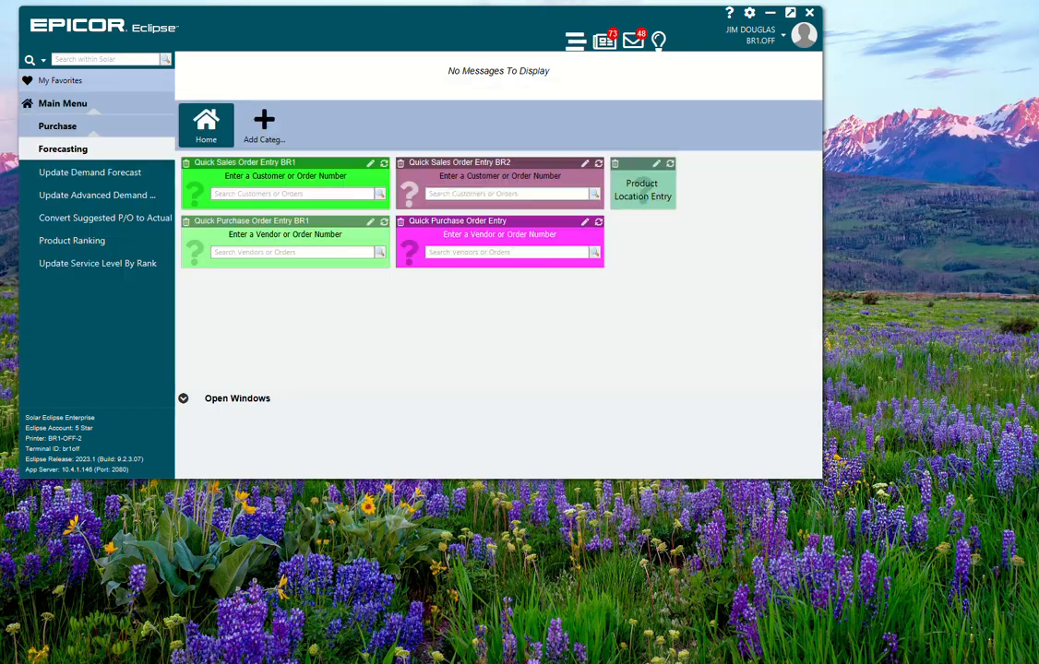
Step: Switch to VS Code and review the cmd-prod-rank-txt-xlsx-A4.py script that parses the ranking file
drag(0, 46, 723, 24)
scroll(710, 219, up, 20)
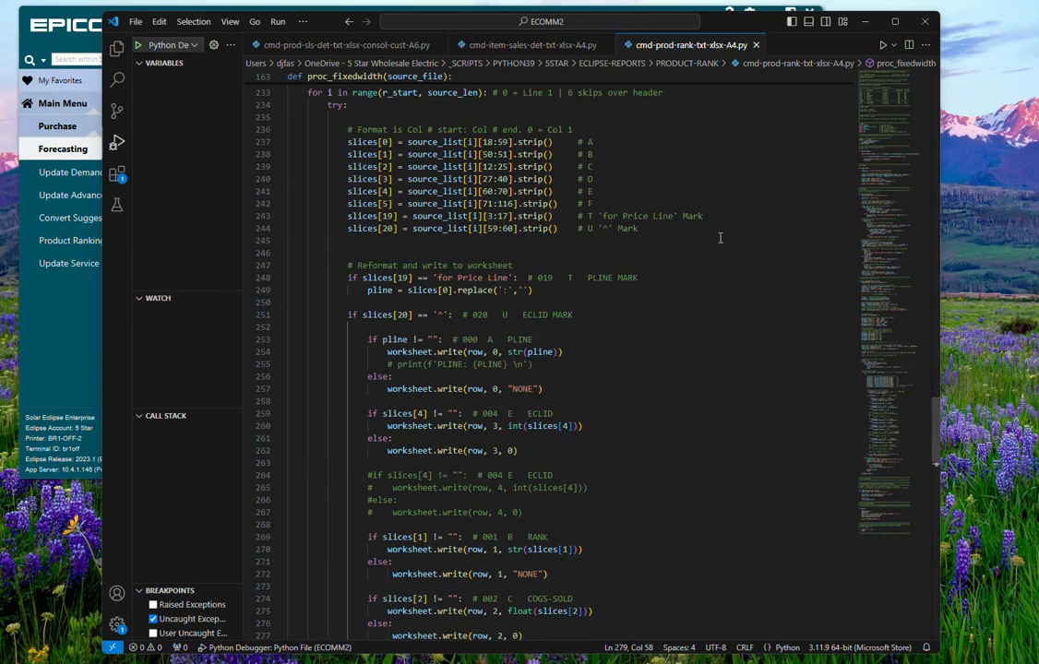
scroll(732, 230, up, 20)
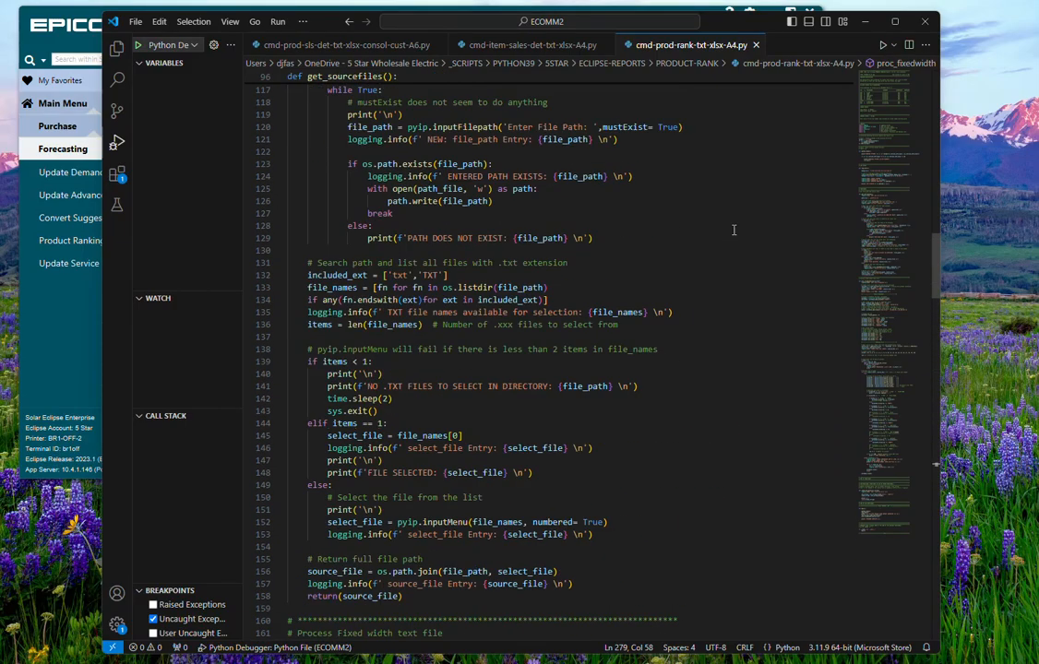
scroll(739, 229, up, 13)
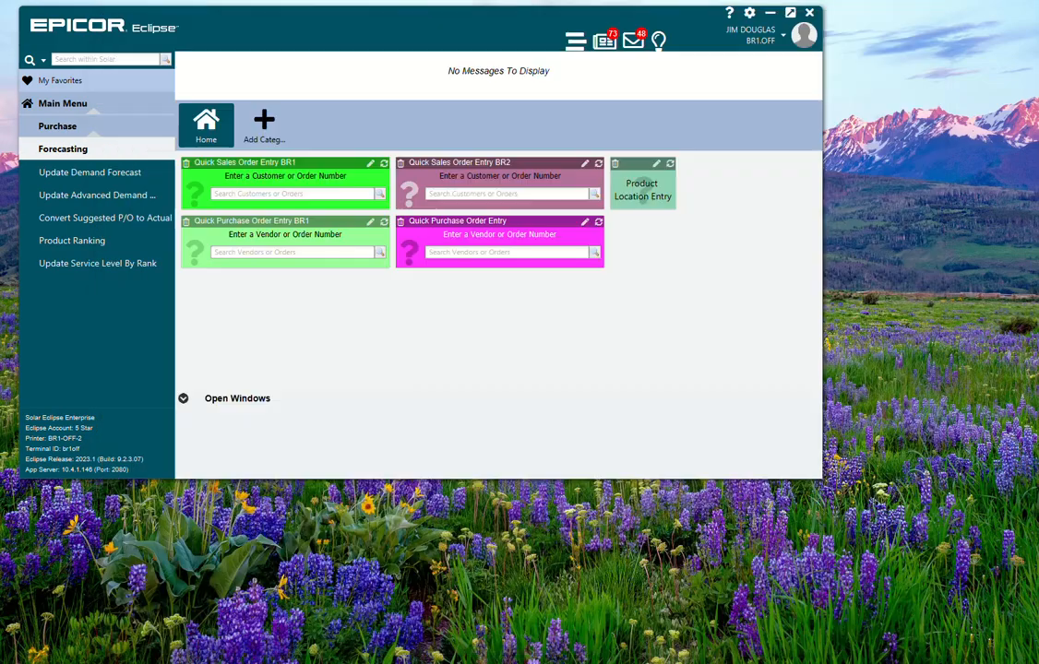
Step: Open the downloaded PRODRANK-NORA-2024-11-05.txt file in Notepad and scroll through it
mouse_move(585, 663)
drag(0, 83, 700, 454)
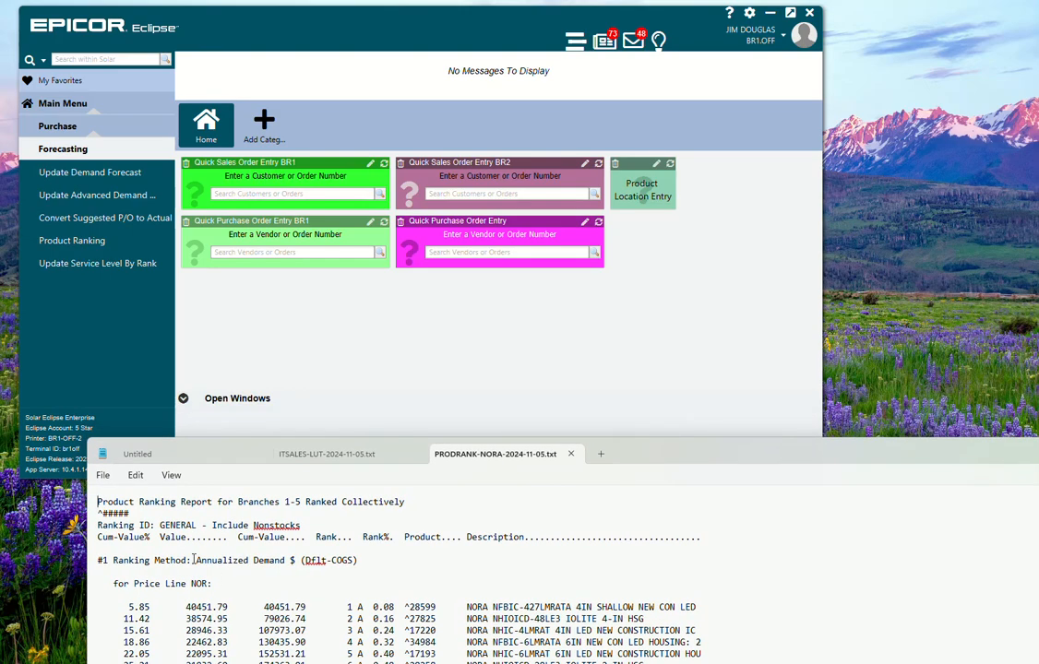
scroll(154, 590, down, 2)
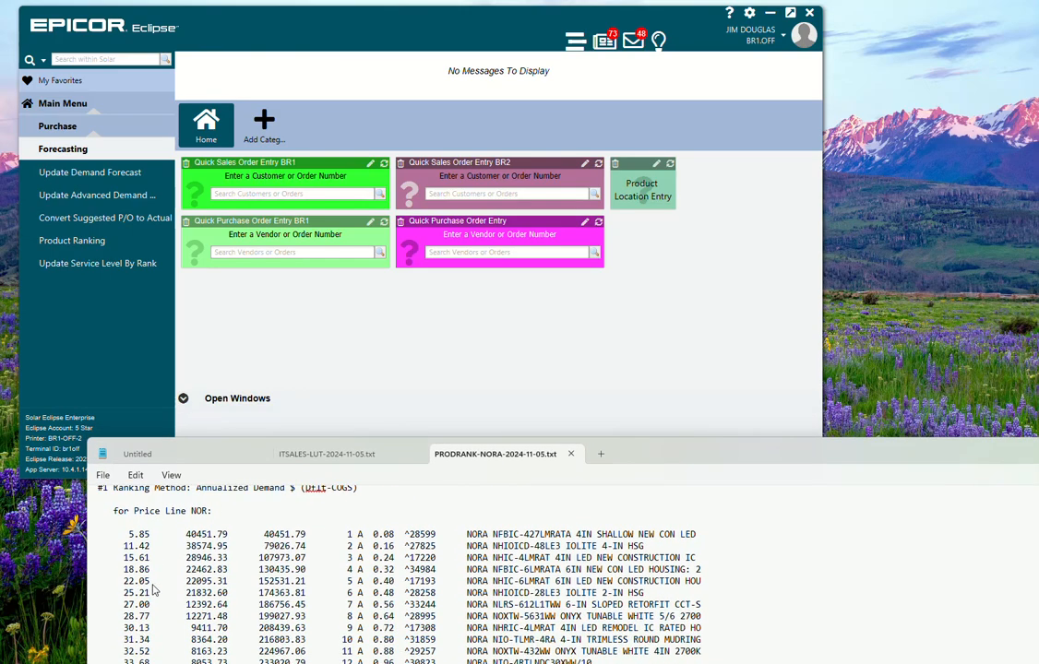
Step: Review the report header in the Notepad text file, then close Notepad
scroll(154, 590, up, 2)
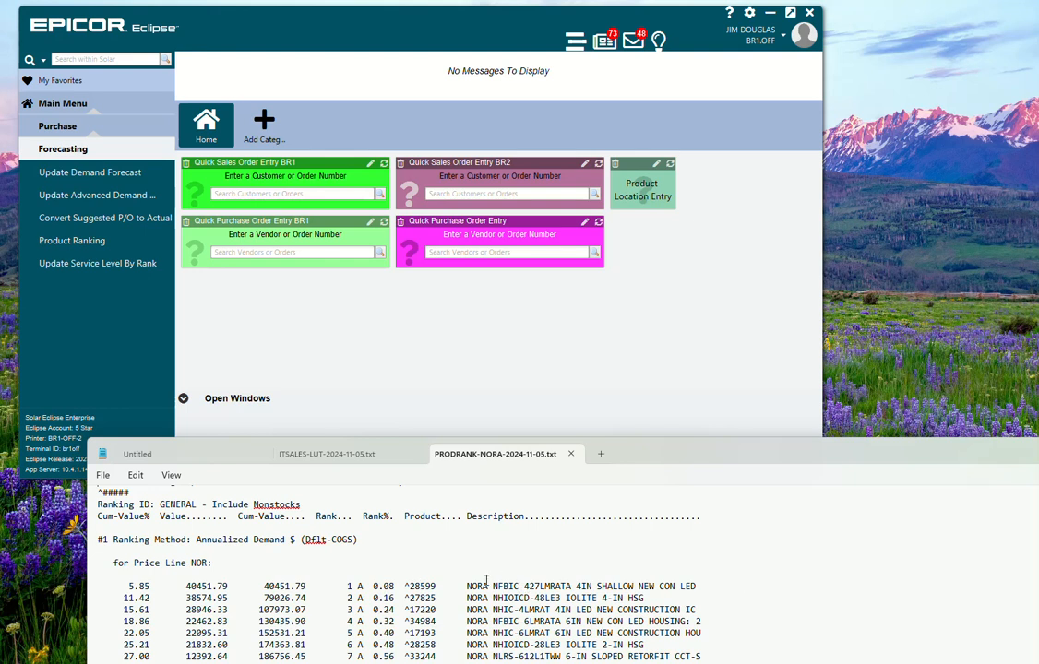
double_click(361, 586)
drag(756, 460, 724, 470)
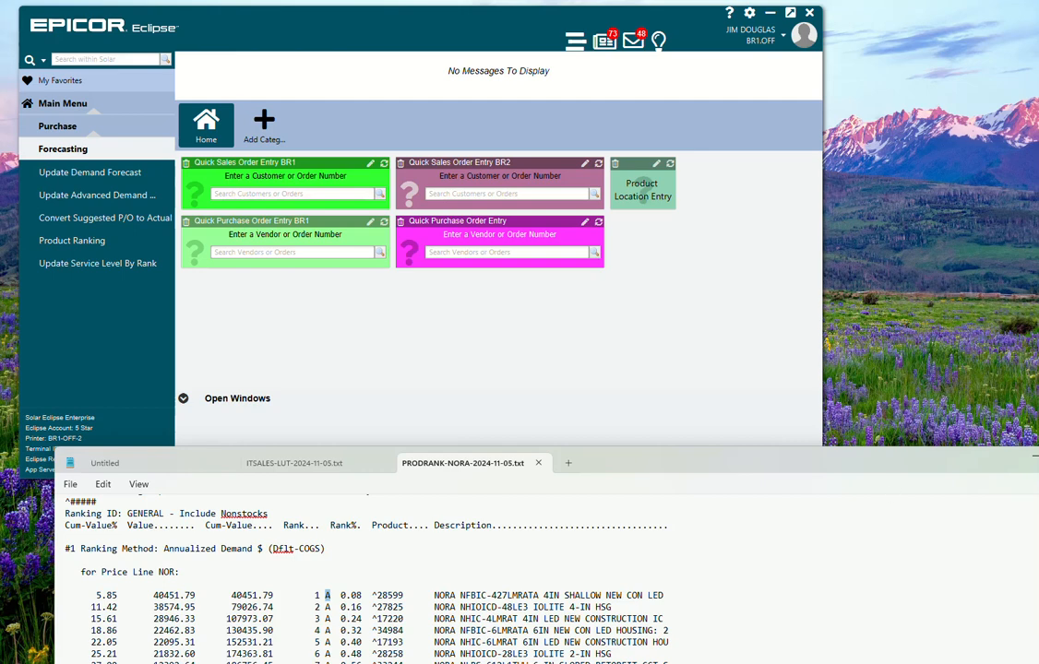
click(1034, 457)
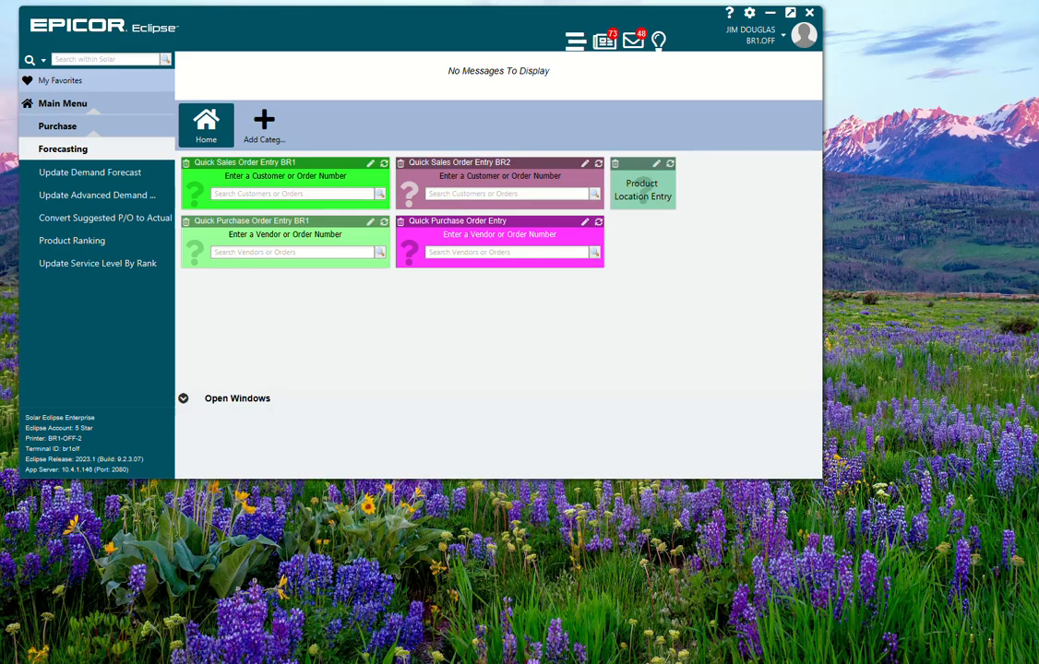
Step: Run the converter script in the debugger, reuse the last file path, and choose PRODRANK-NORA-2024-11-05.txt to convert
key(alt+Tab)
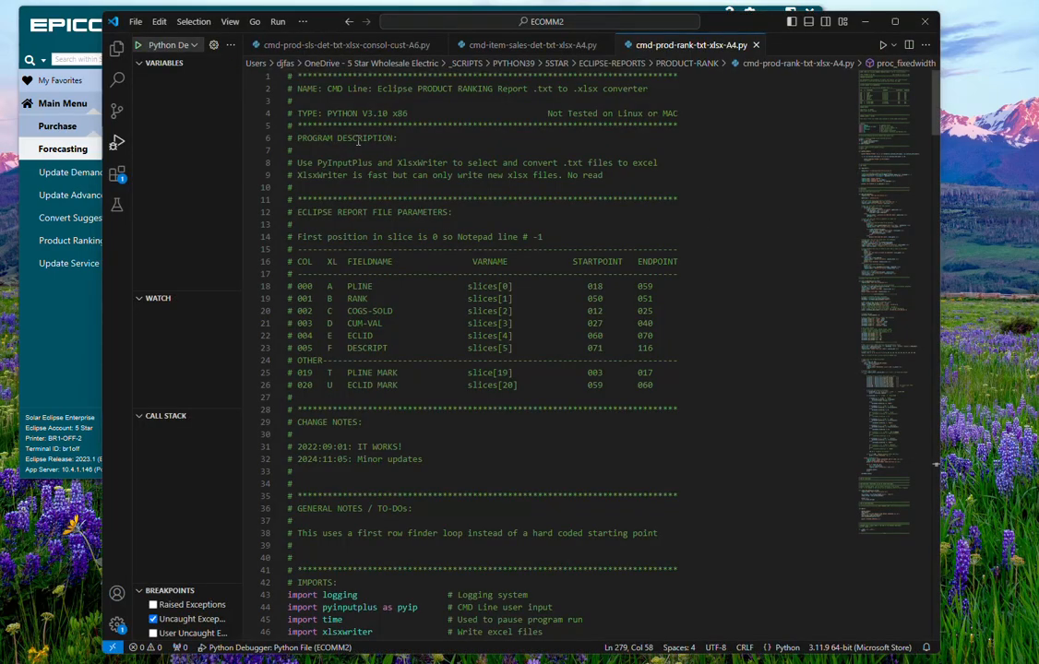
click(278, 21)
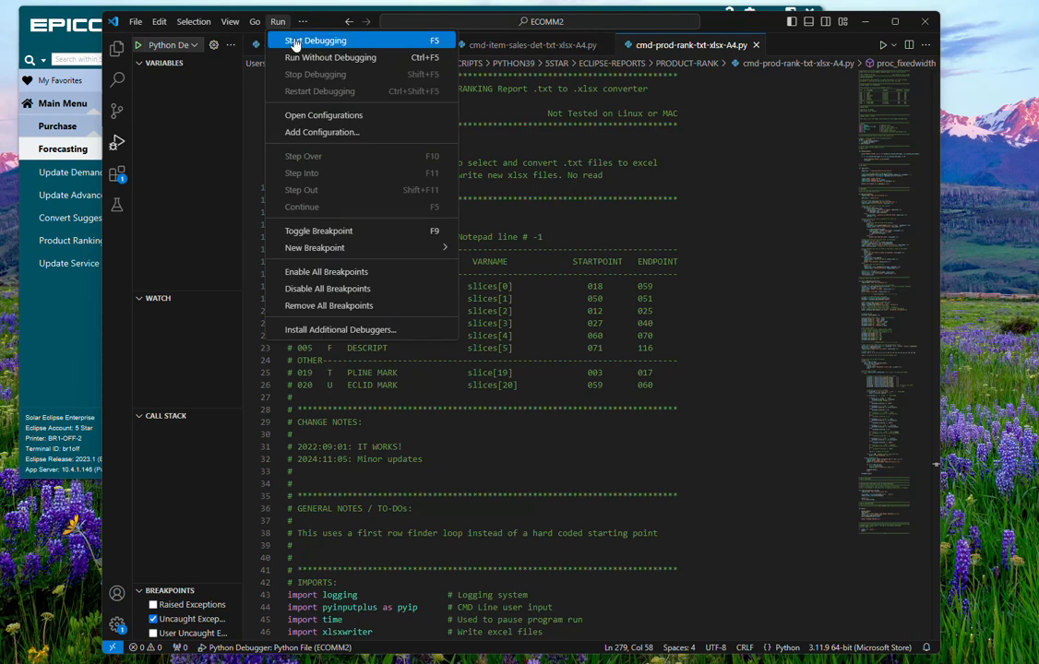
click(293, 44)
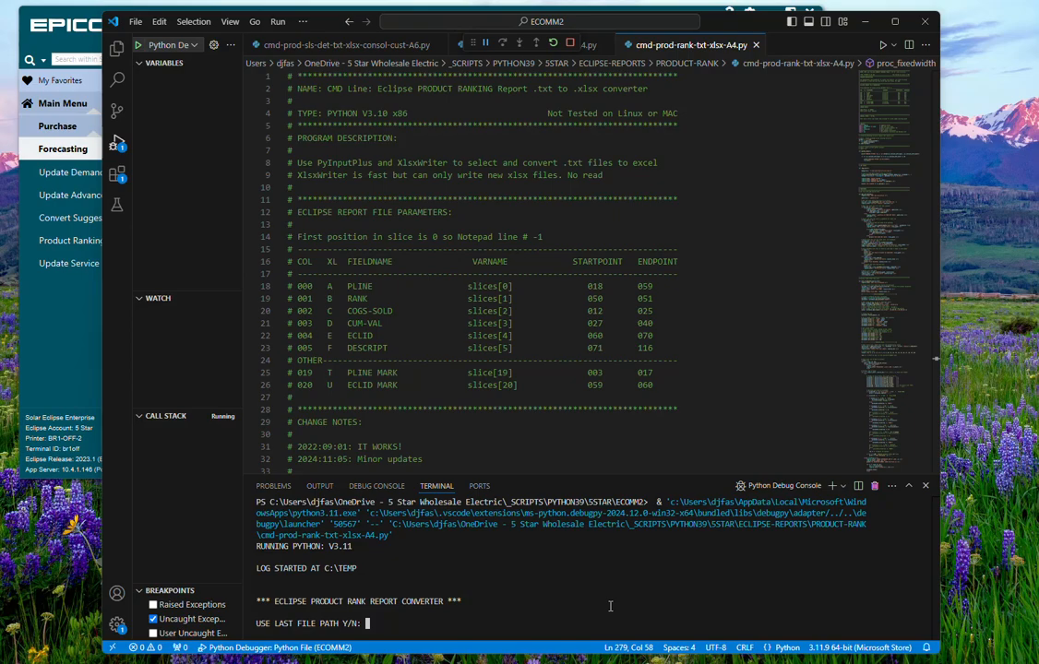
text(N)
key(BackSpace)
text(Y)
key(Return)
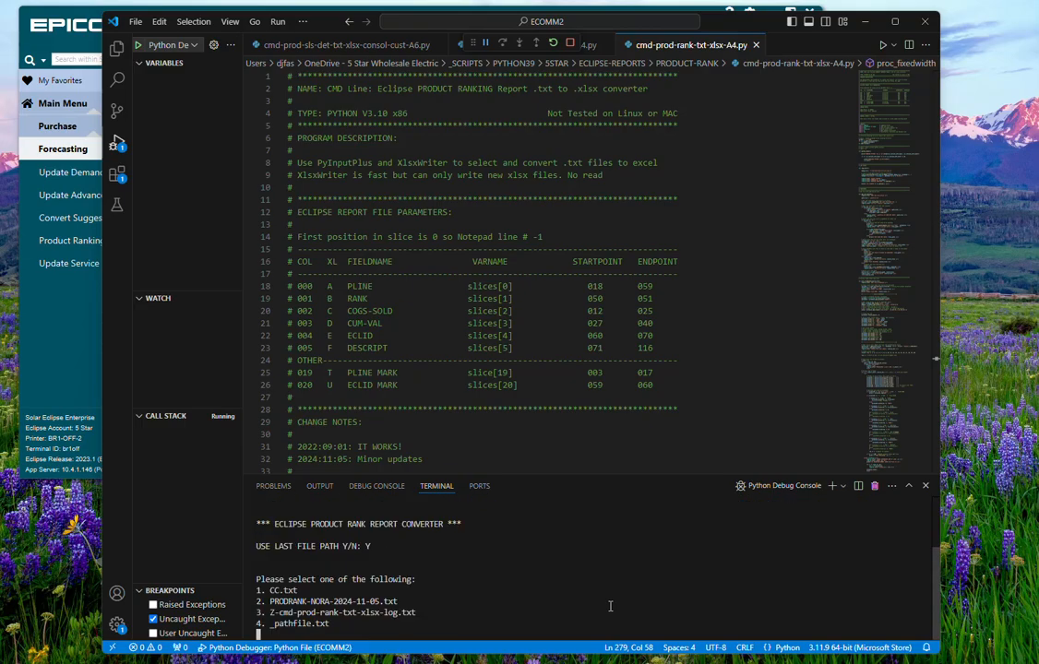
text(2)
key(Return)
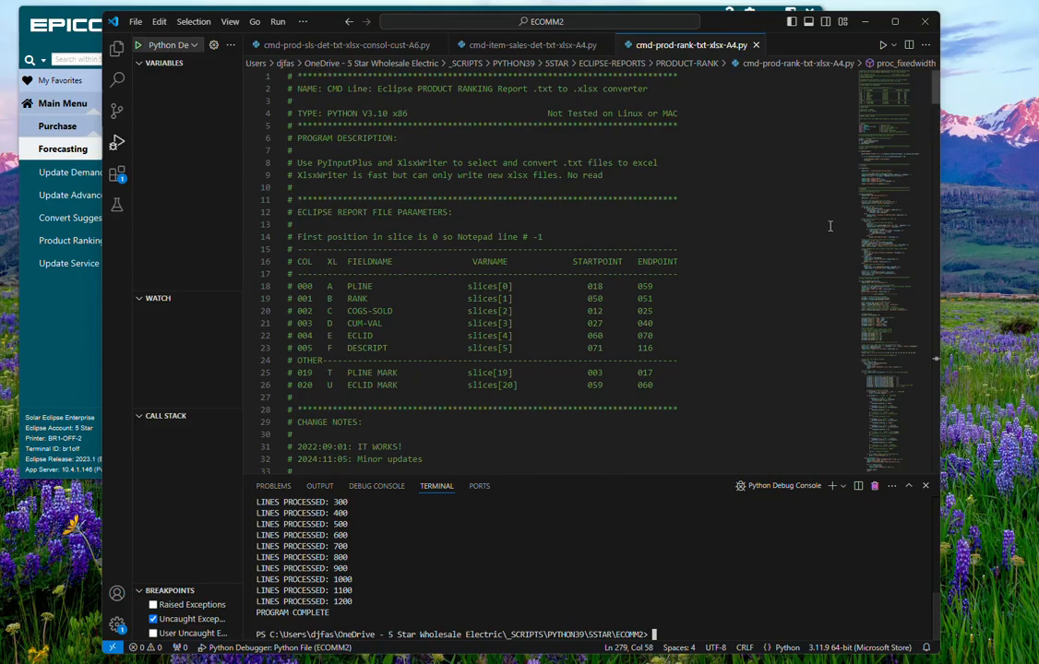
Step: Open the converted PRODRANK-NORA-2024-11-05 Excel workbook from the TEMP folder
click(868, 21)
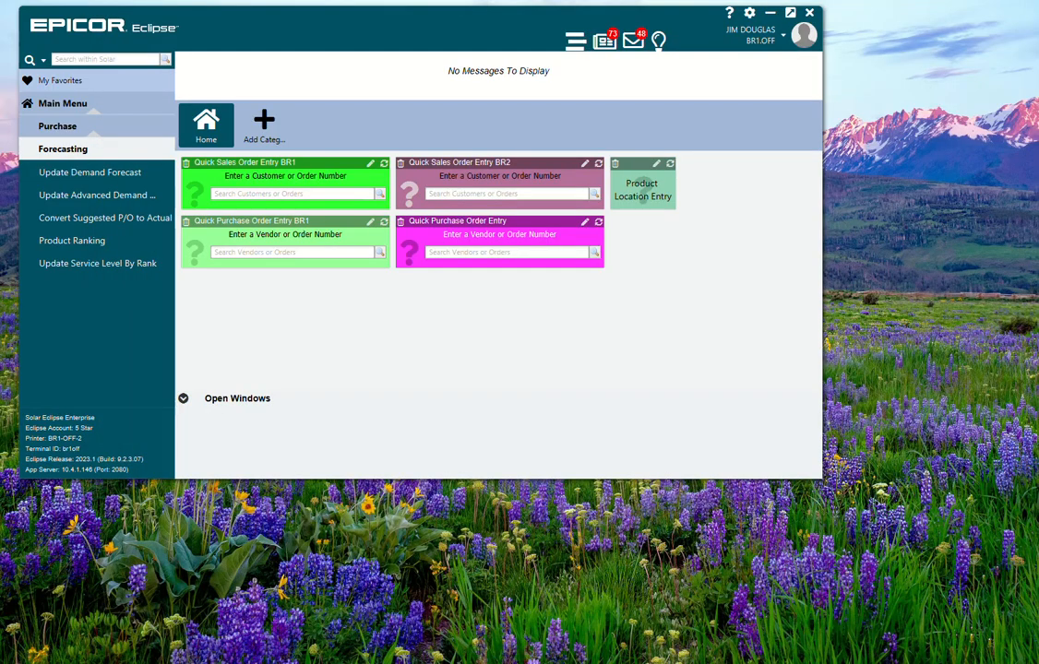
mouse_move(570, 663)
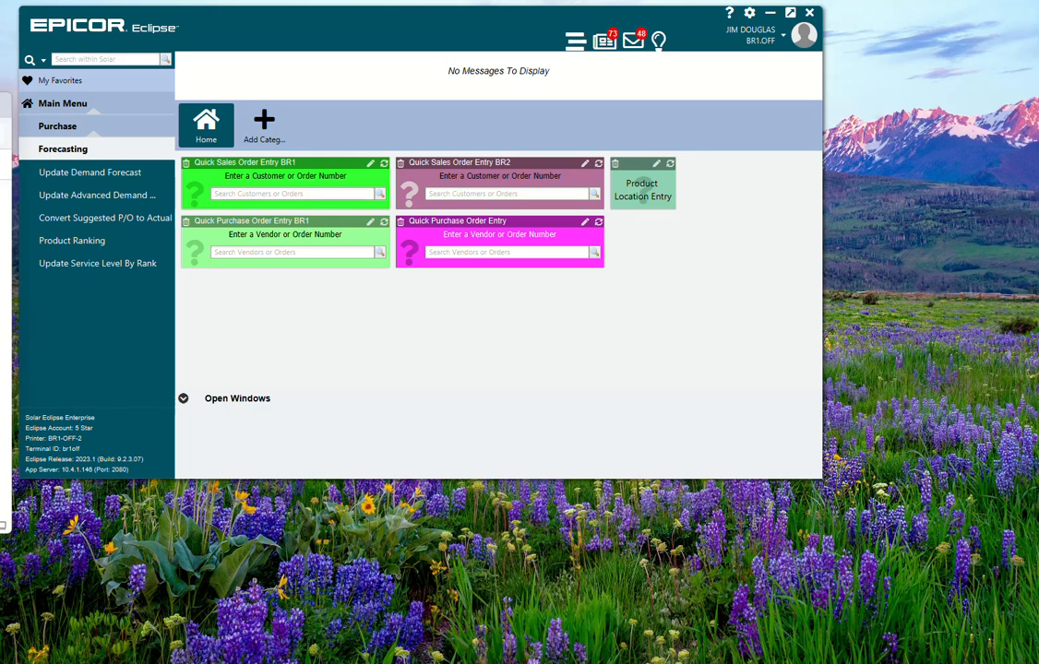
drag(0, 105, 466, 204)
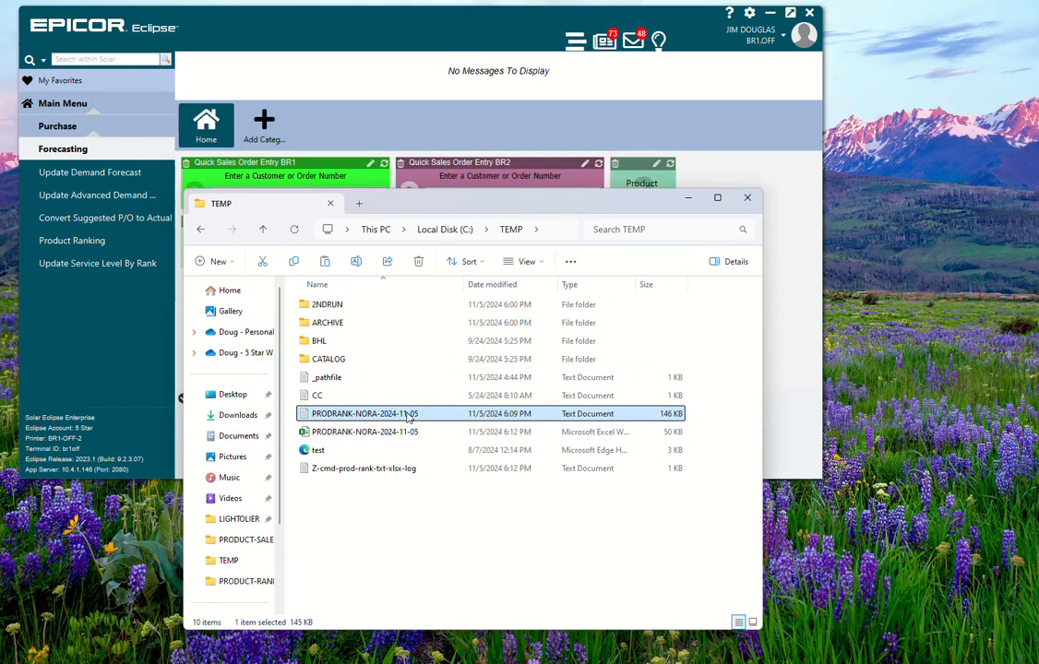
click(398, 434)
double_click(399, 435)
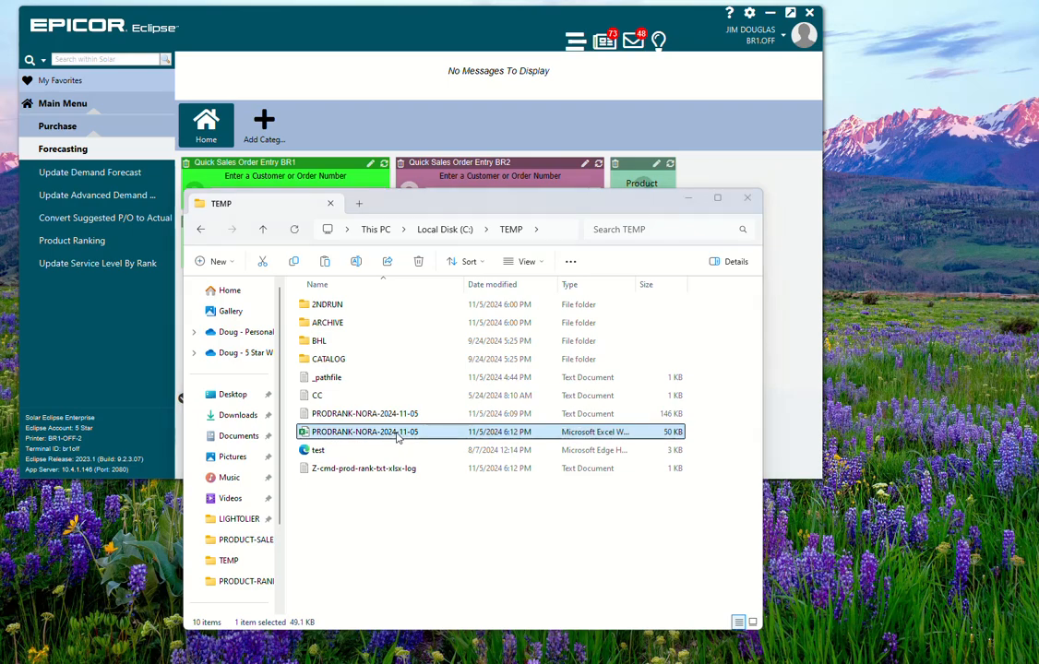
click(685, 203)
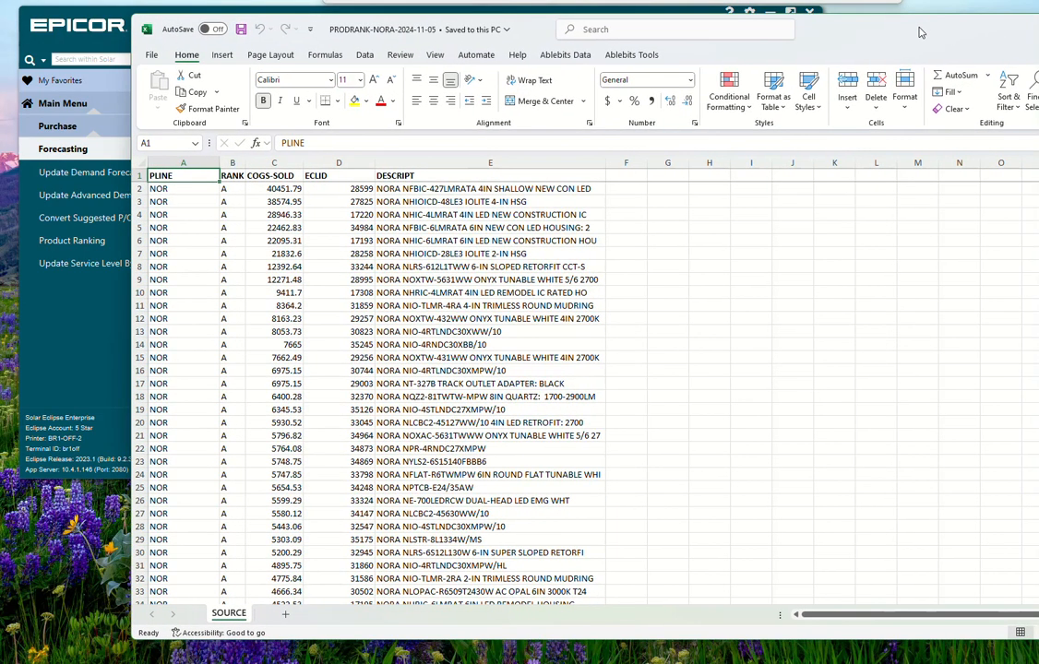
drag(921, 33, 904, 28)
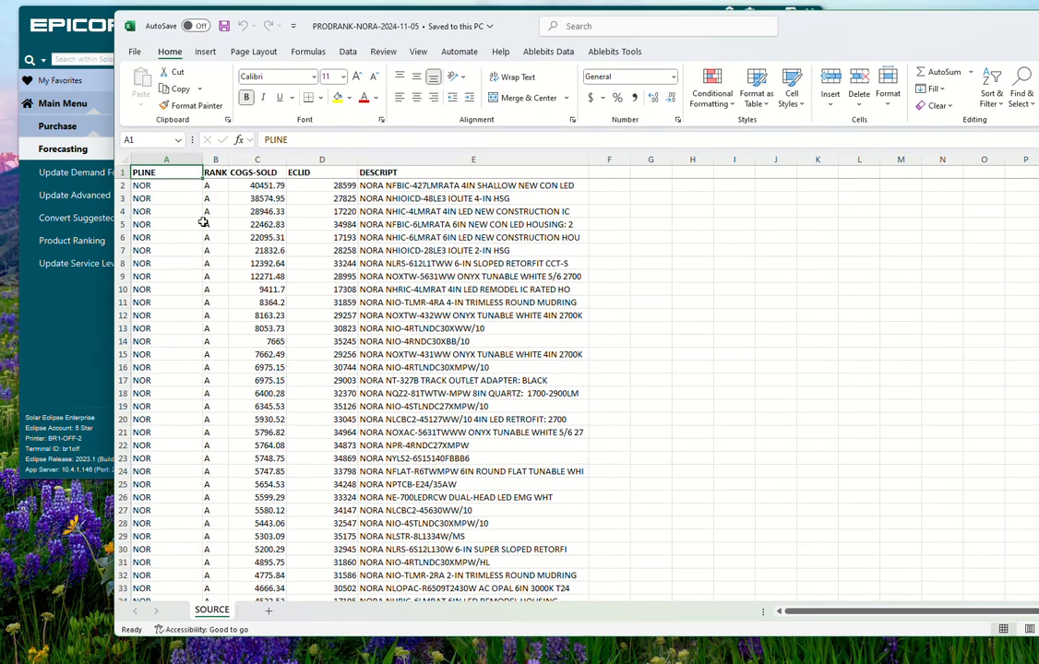
Step: Inspect individual cells in the RANK, ECLID, DESCRIPT and COGS-SOLD columns of the converted sheet
click(218, 186)
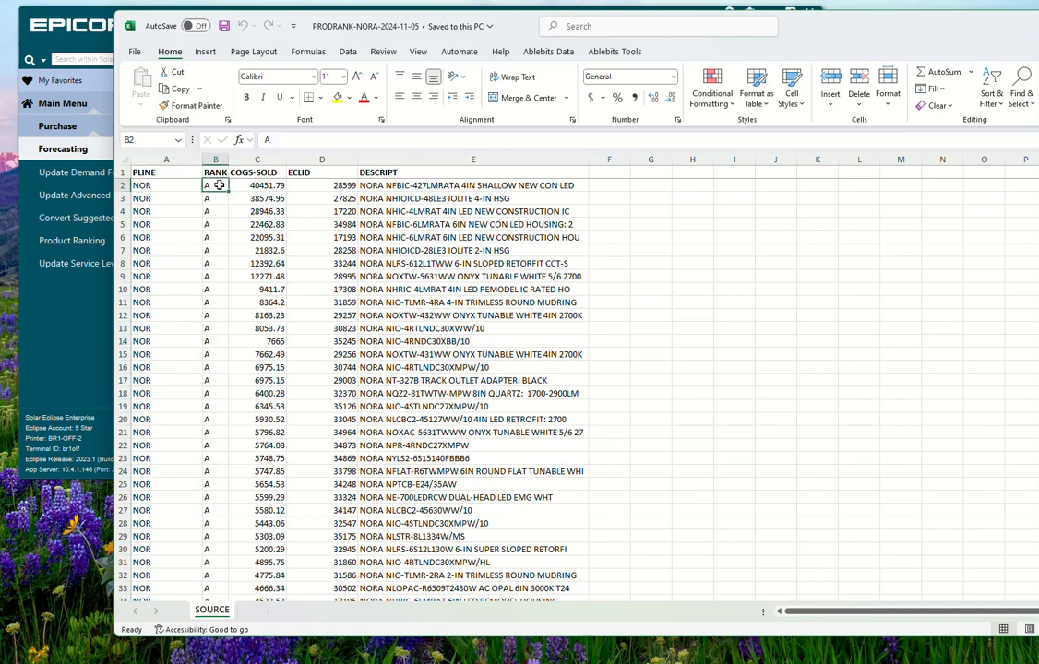
click(349, 199)
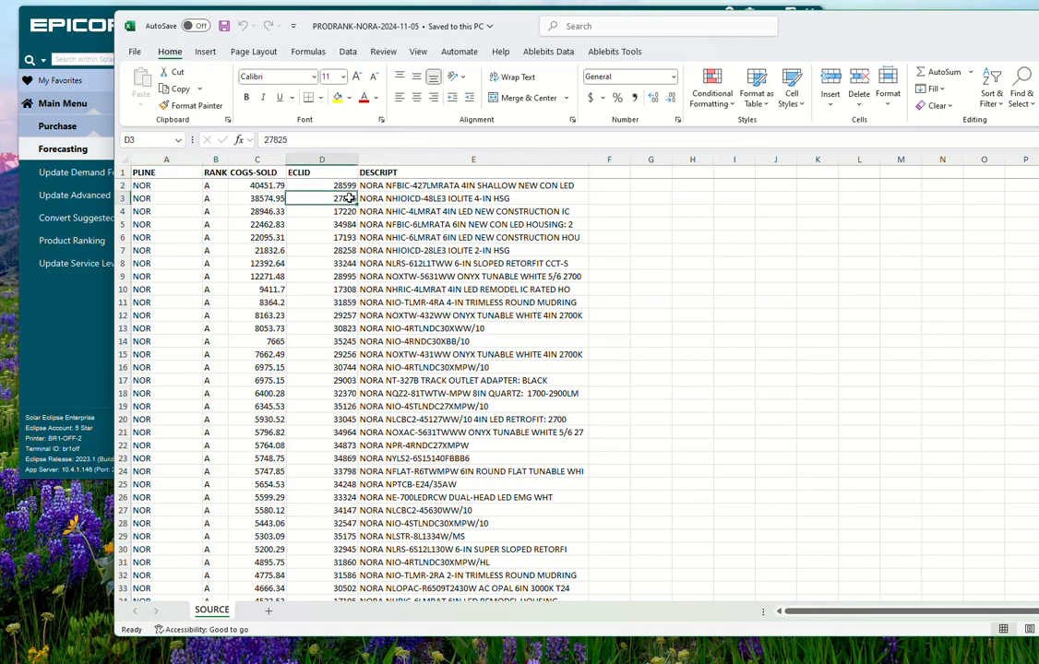
click(403, 198)
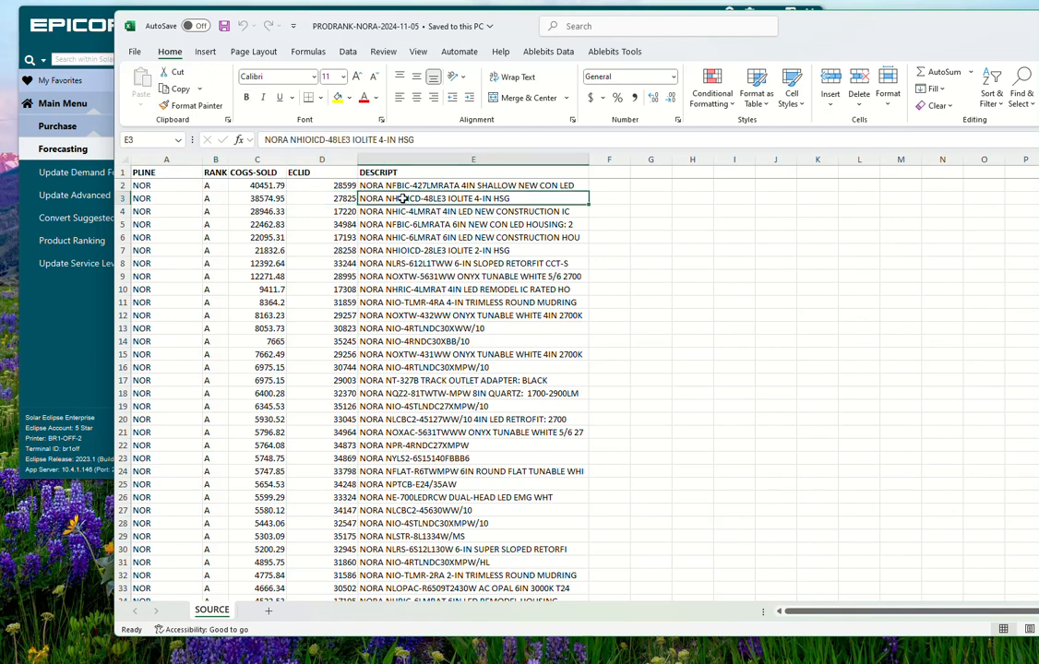
click(273, 199)
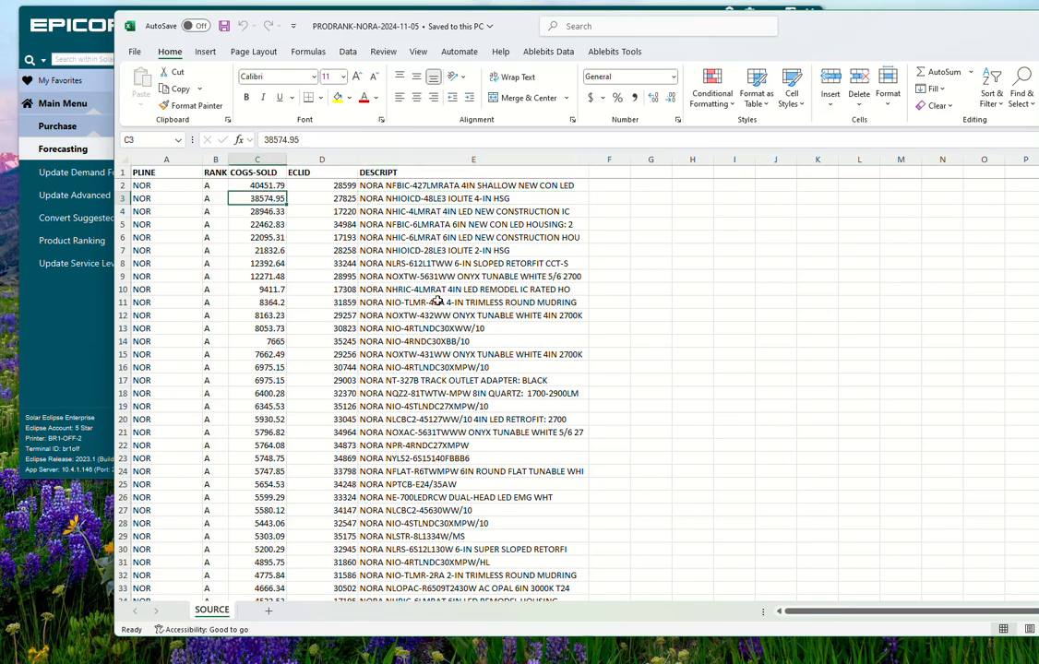
scroll(262, 208, down, 2)
scroll(262, 209, up, 2)
scroll(272, 222, down, 5)
scroll(272, 226, up, 5)
scroll(277, 225, down, 6)
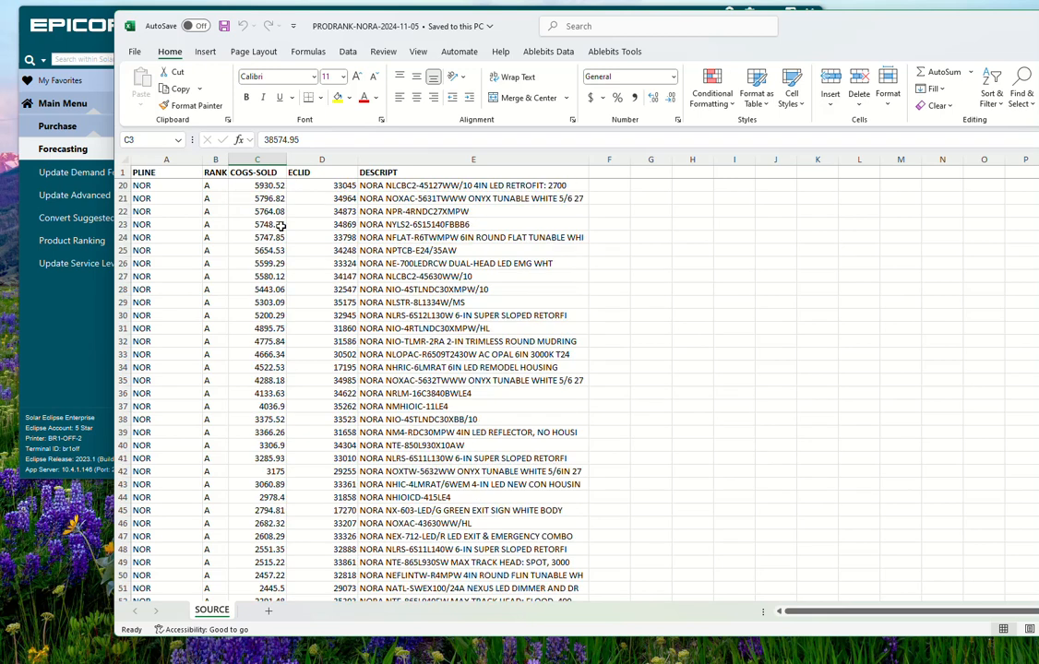
scroll(280, 226, up, 6)
click(121, 159)
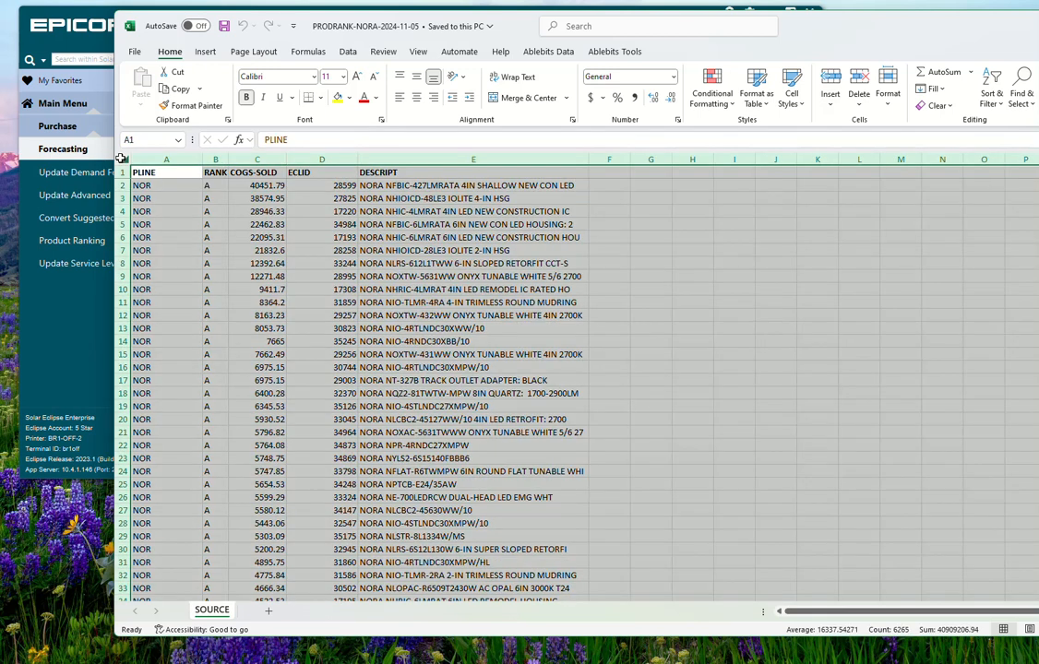
Step: Scroll through the ranked product rows of the SOURCE worksheet
click(479, 380)
scroll(557, 390, down, 12)
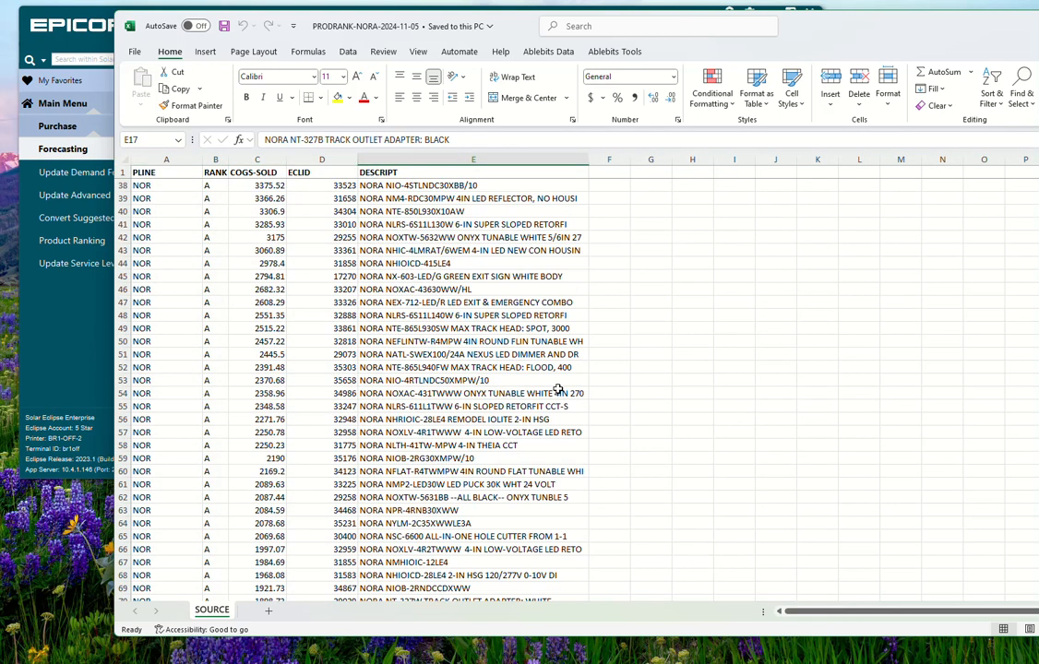
scroll(557, 390, down, 20)
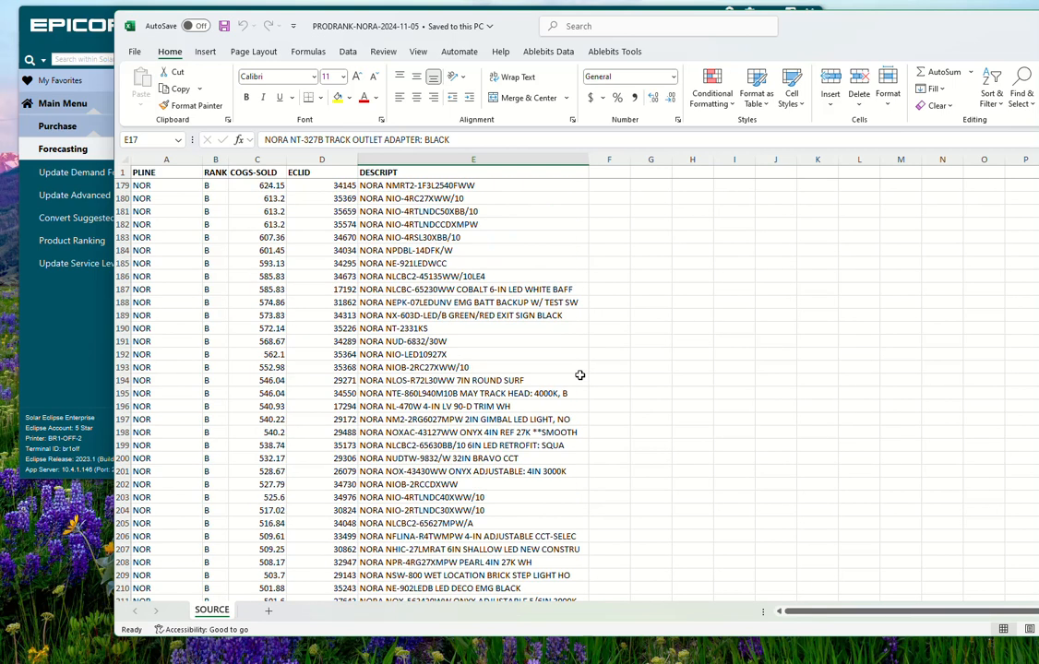
scroll(579, 374, down, 6)
scroll(581, 372, up, 10)
scroll(581, 373, up, 12)
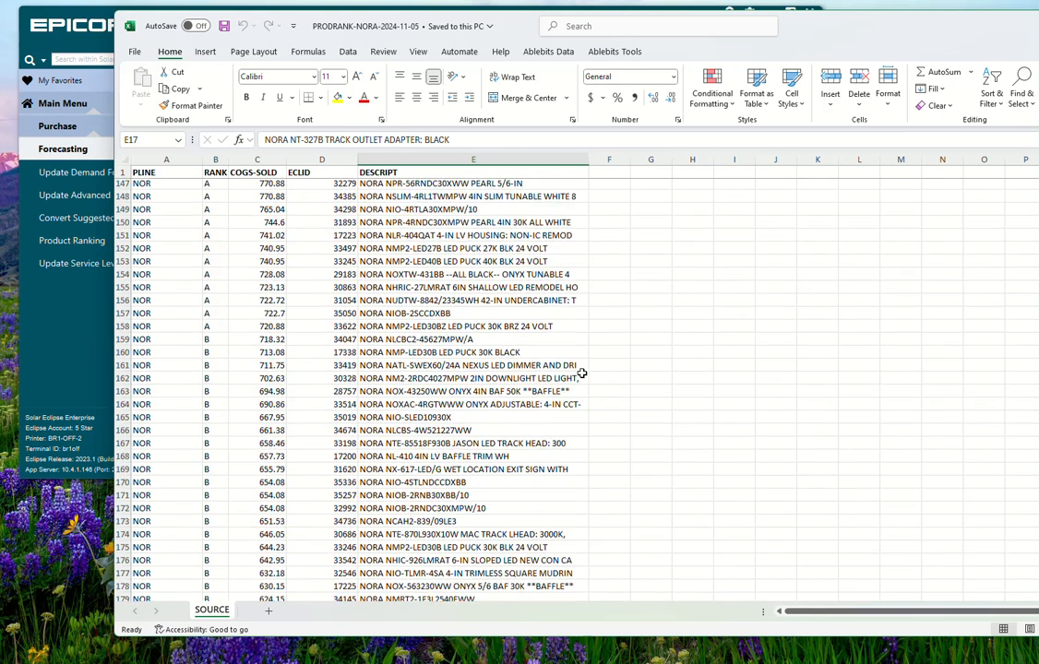
scroll(579, 374, down, 12)
scroll(579, 373, down, 6)
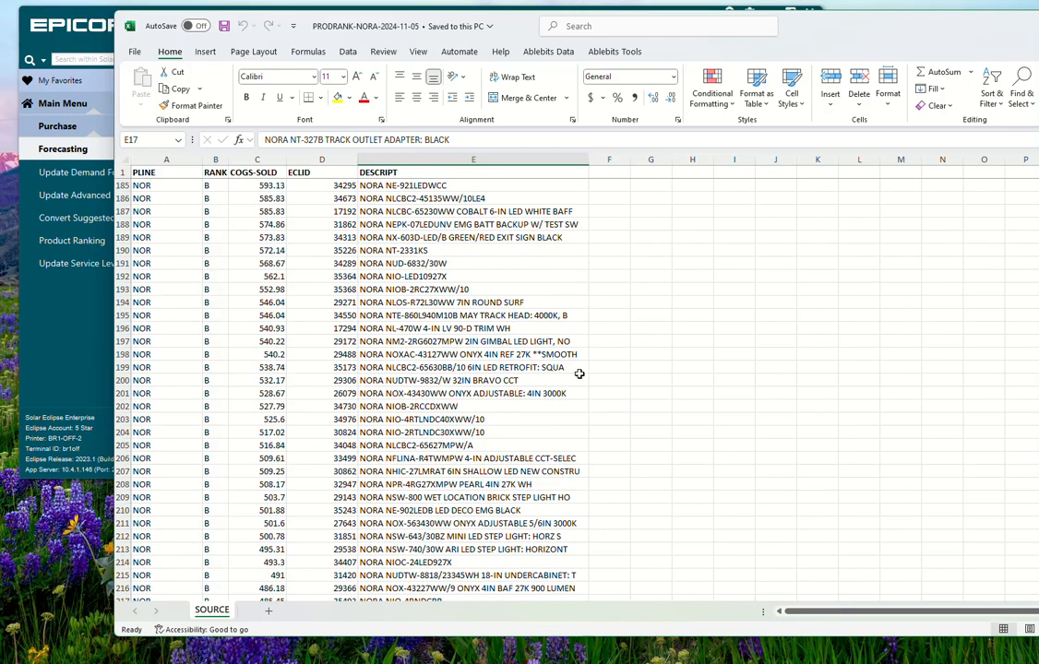
scroll(581, 369, up, 20)
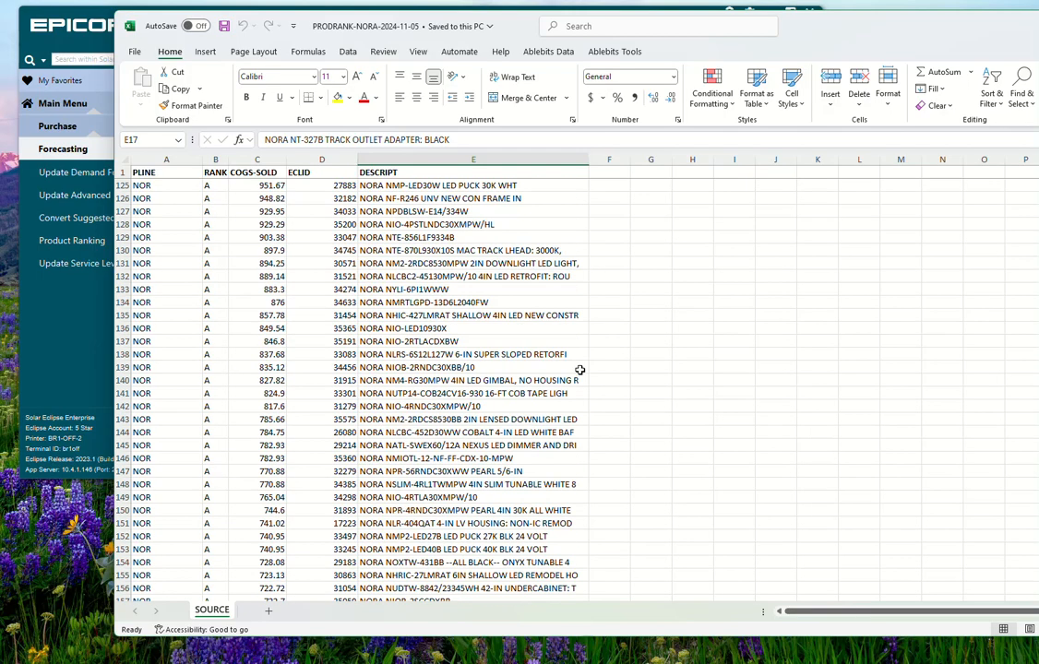